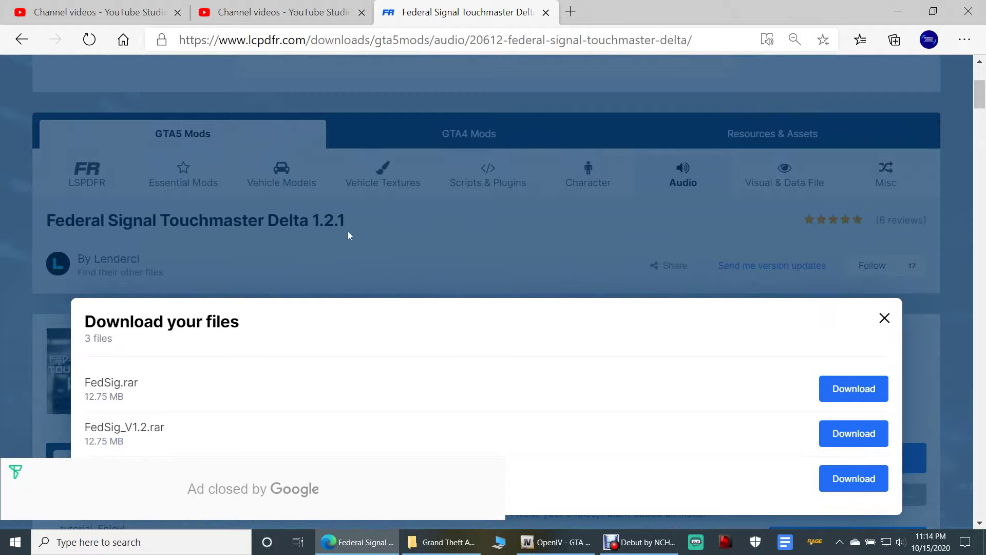
# Download the FedSig_V1.2.1.rar version of the Federal Signal Touchmaster Delta mod
pyautogui.scroll(-5, 606, 225)
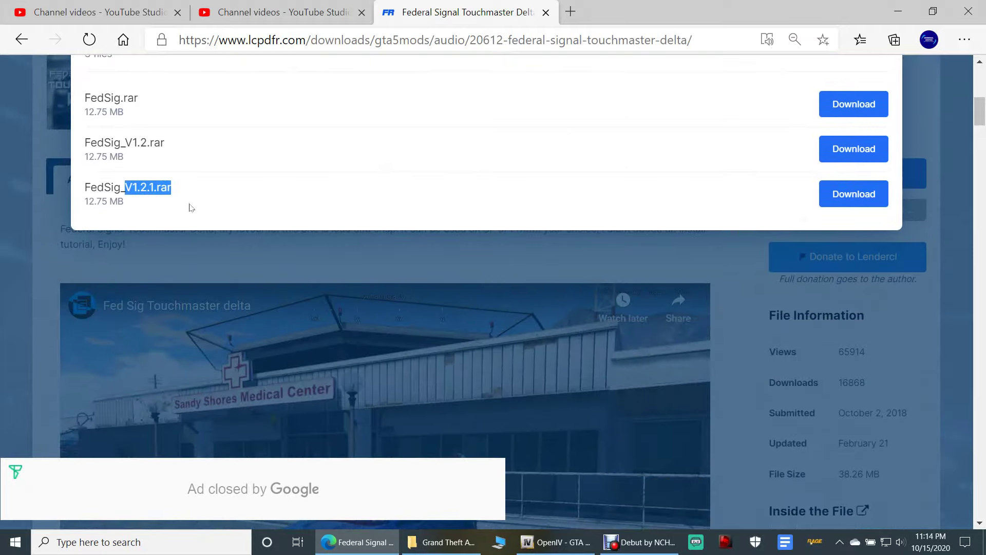
pyautogui.click(247, 196)
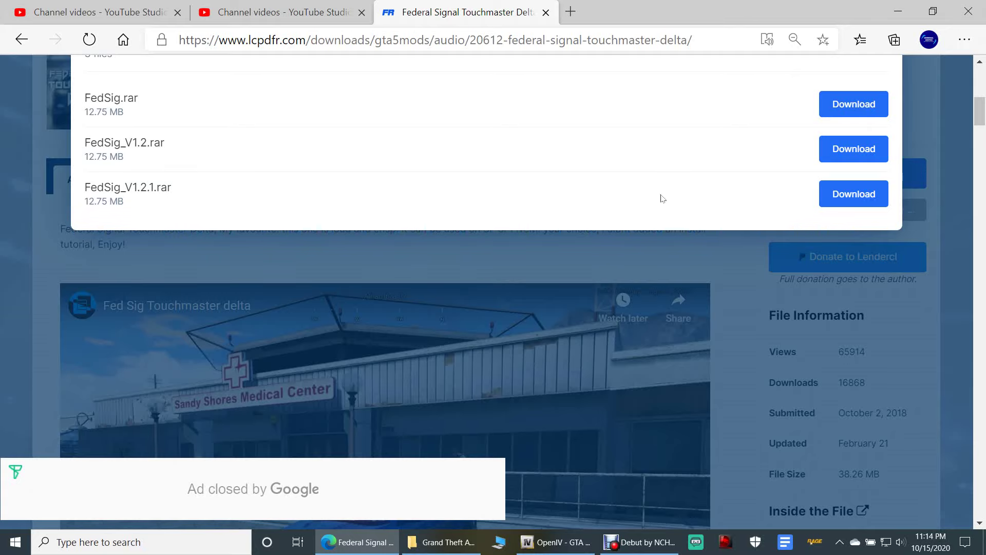
pyautogui.click(852, 195)
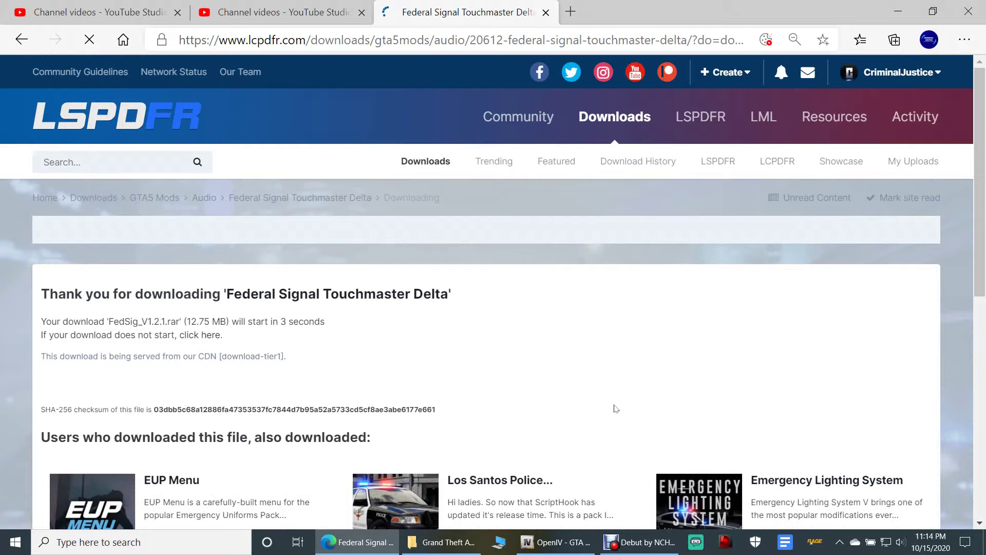
pyautogui.scroll(-6, 616, 408)
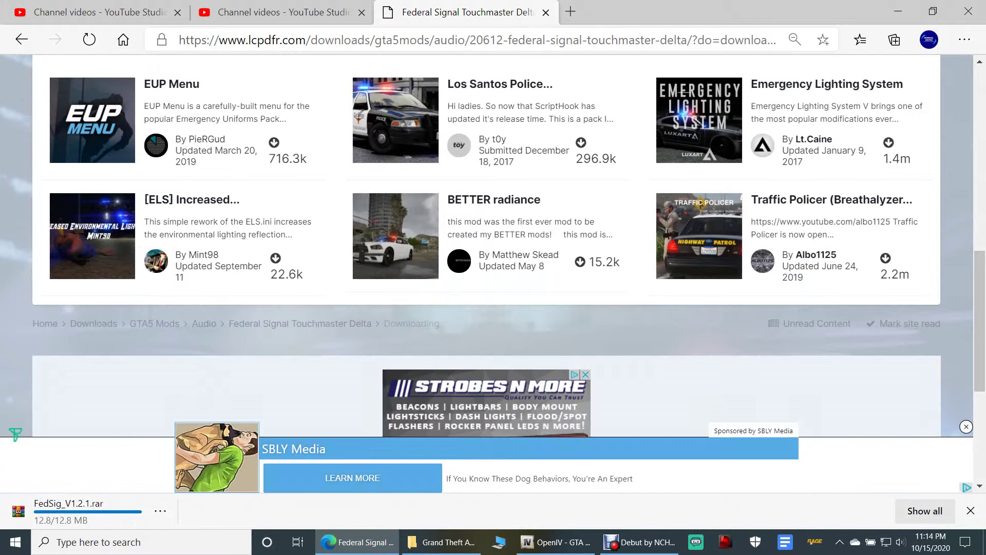
pyautogui.click(161, 511)
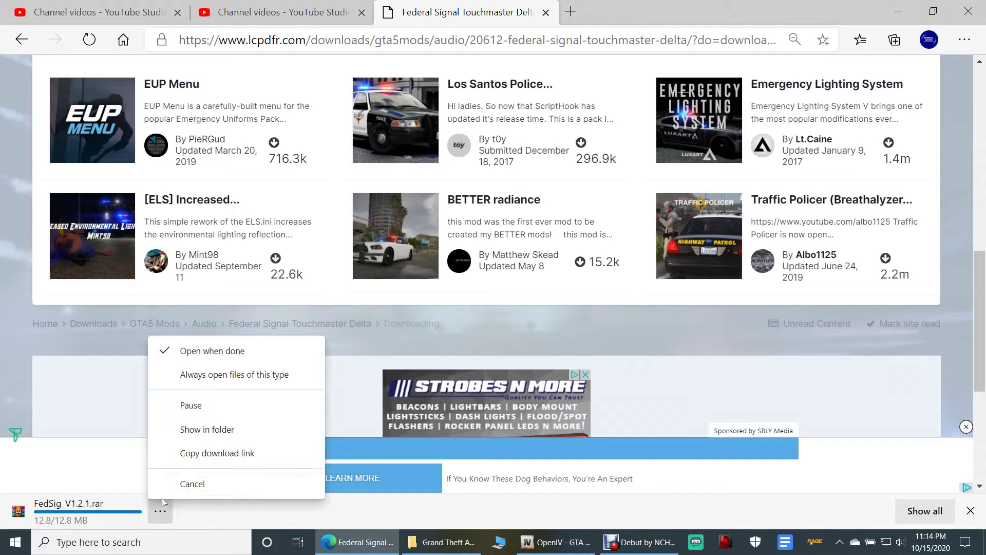
pyautogui.click(160, 512)
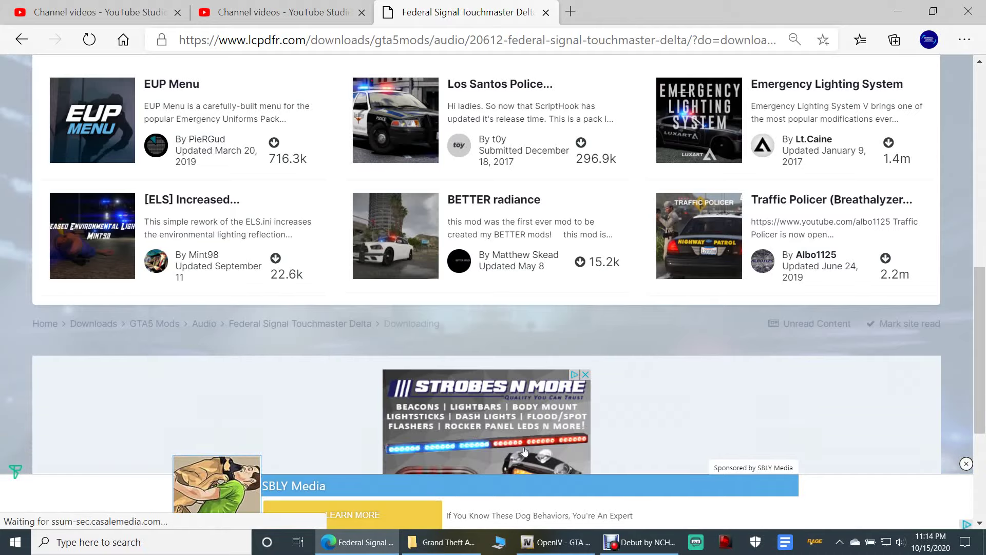
# Close the page ad, the opened archive window and the mod's download page, and minimize the browser
pyautogui.click(966, 463)
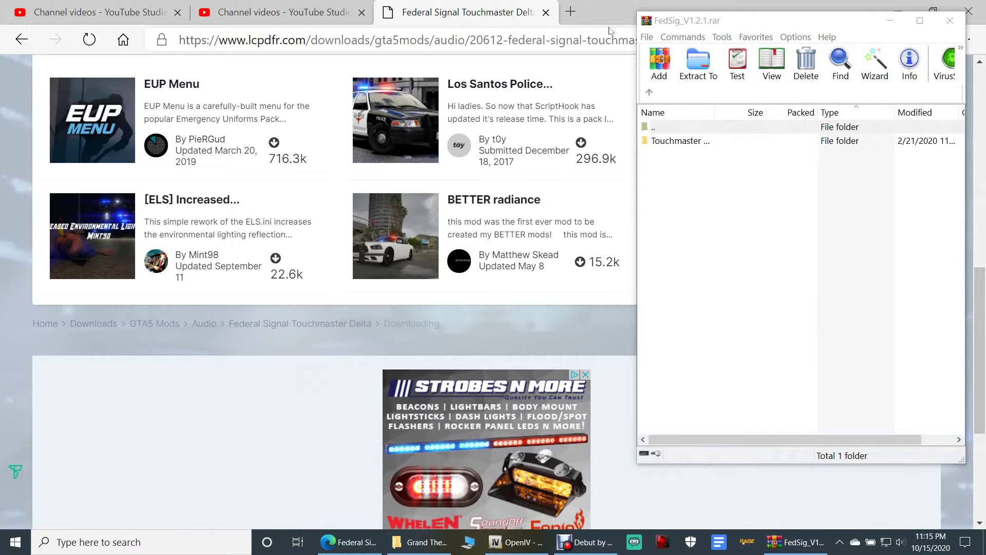
pyautogui.click(950, 21)
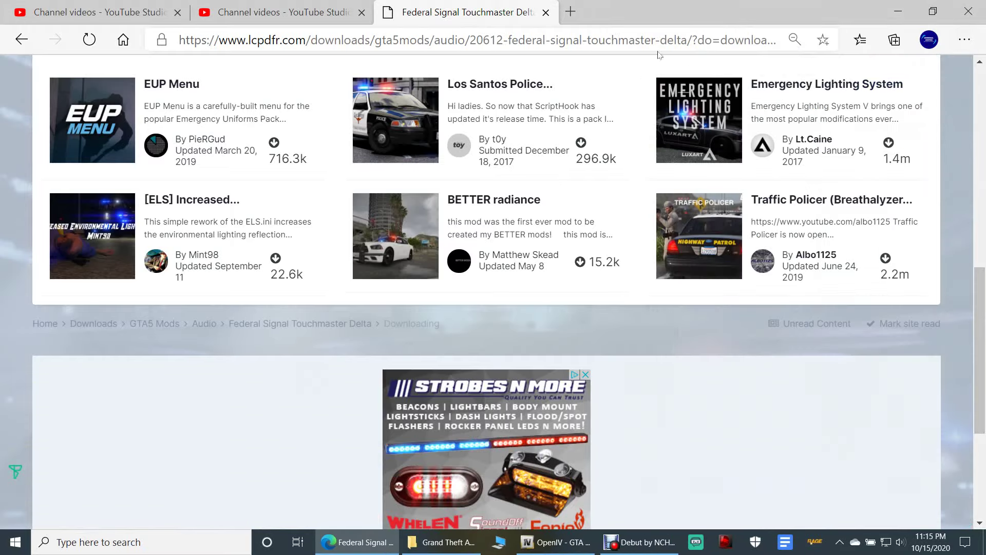
pyautogui.click(545, 11)
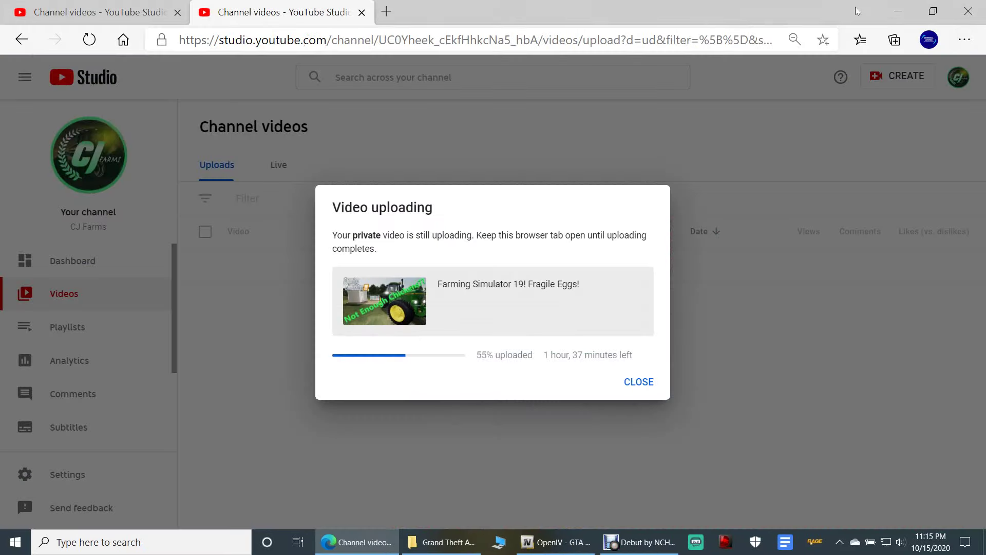
pyautogui.click(898, 11)
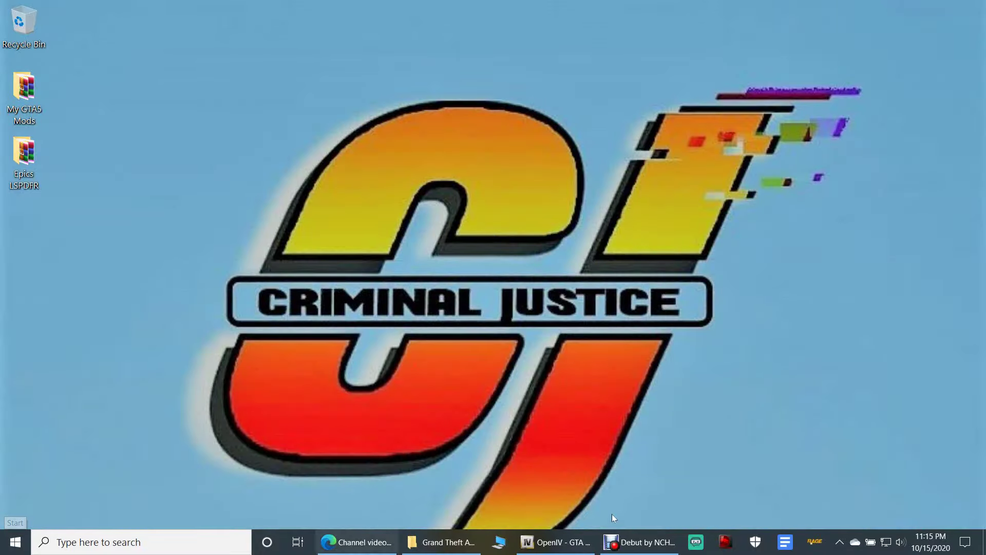
# Move the FedSig_V1.2.1 archive from the Downloads folder to the desktop and close the folder window
pyautogui.click(502, 544)
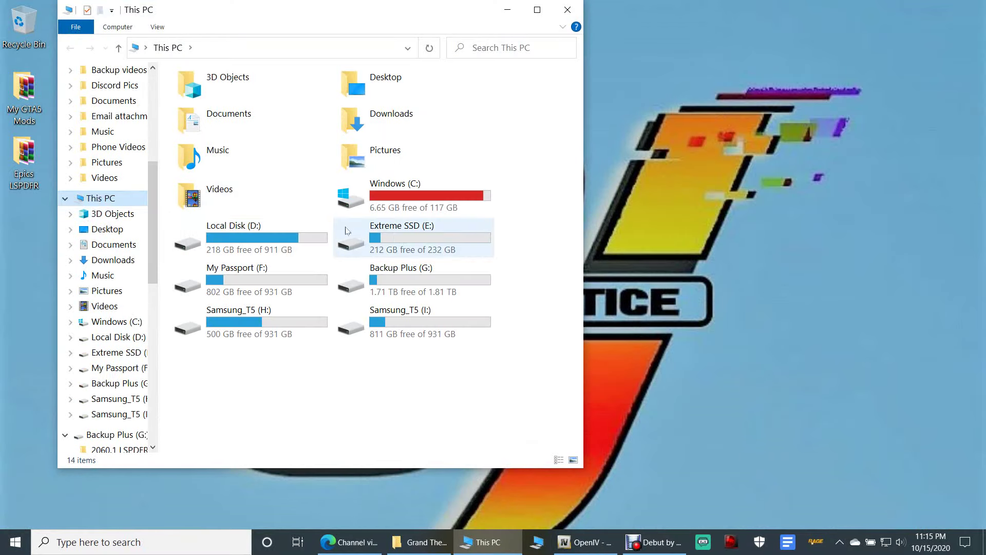
pyautogui.doubleClick(462, 134)
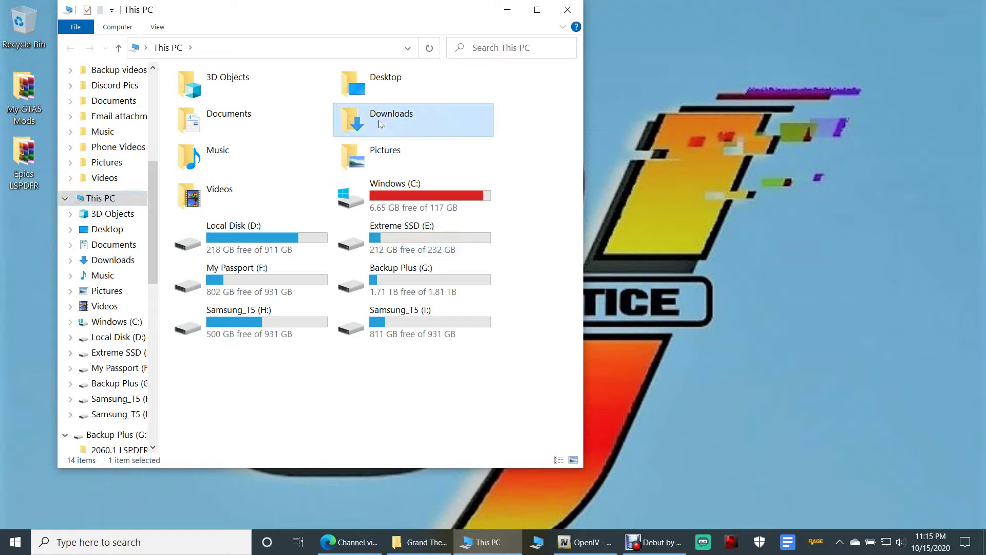
pyautogui.click(189, 151)
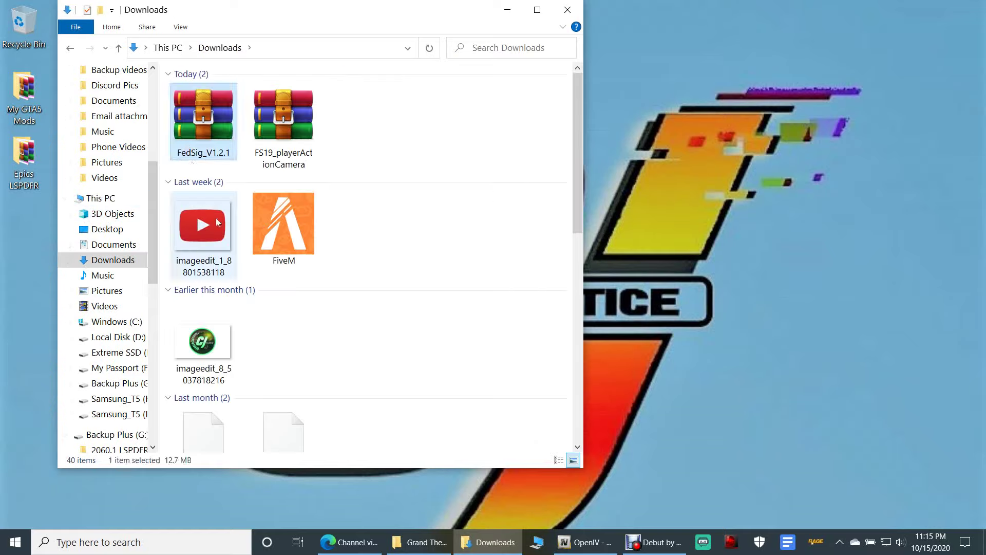
pyautogui.click(254, 158)
pyautogui.click(196, 154)
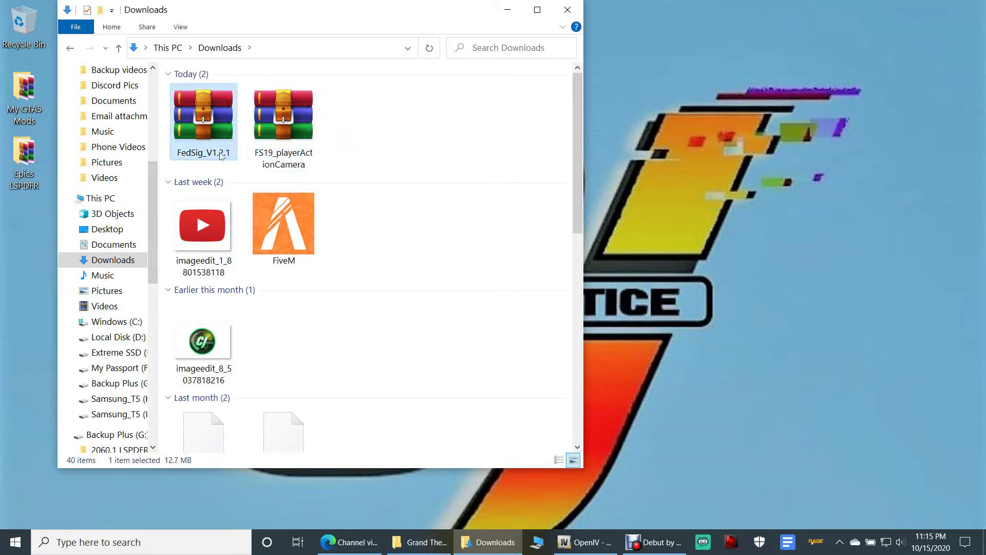
pyautogui.moveTo(199, 140); pyautogui.dragTo(950, 34)
pyautogui.moveTo(336, 138)
pyautogui.mouseDown()
pyautogui.moveTo(235, 144)
pyautogui.moveTo(341, 135)
pyautogui.mouseUp()
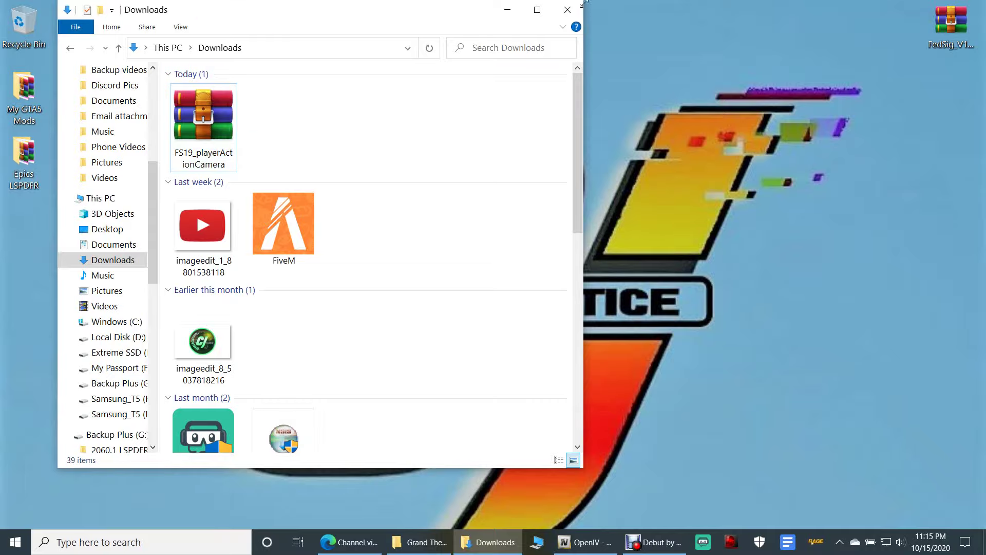
pyautogui.click(567, 9)
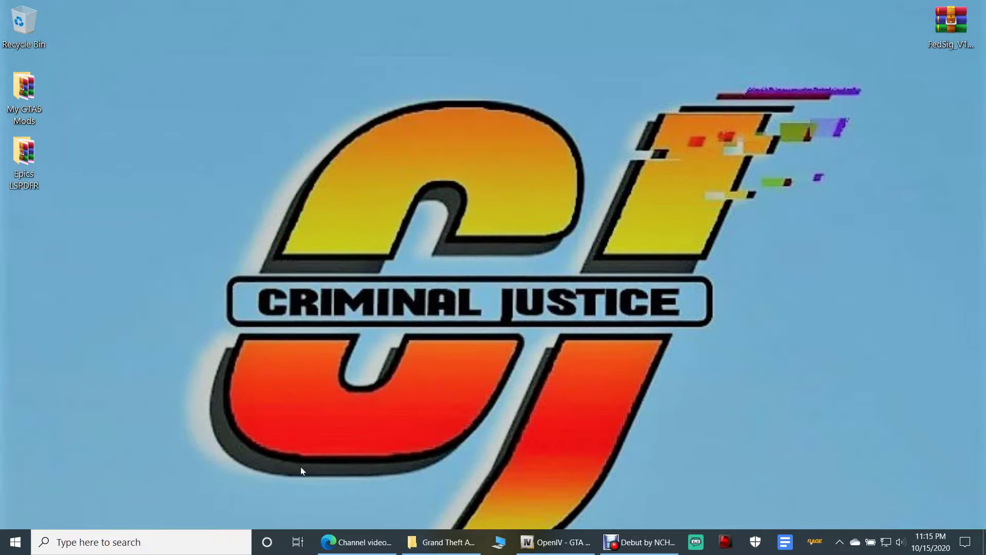
# View the refreshed contents of the Grand Theft Auto V game folder and close its window
pyautogui.click(452, 534)
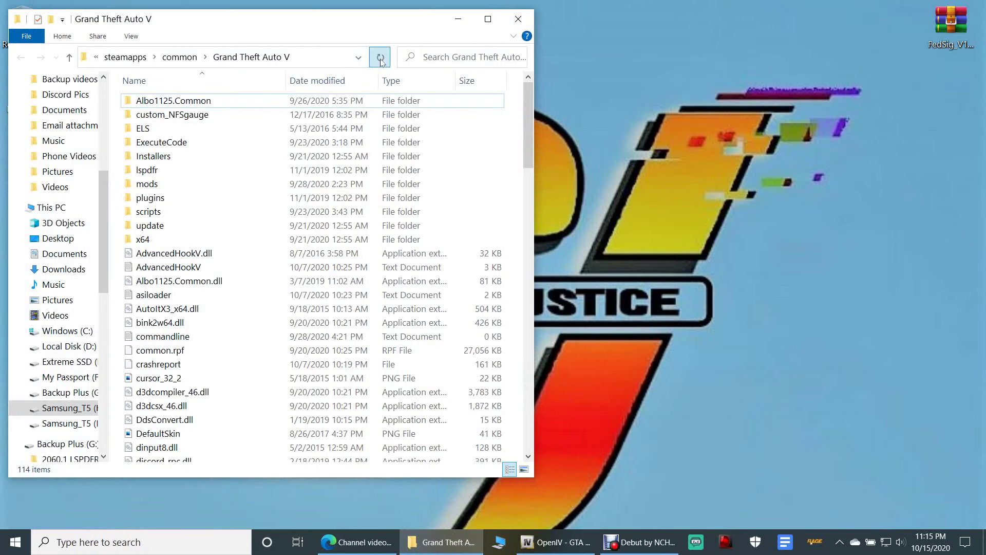
pyautogui.click(380, 60)
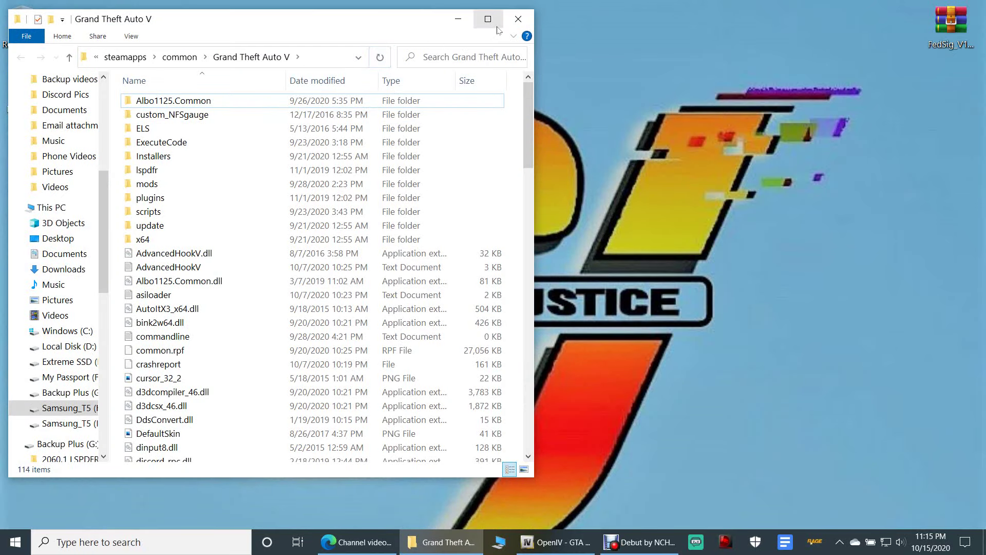
pyautogui.click(518, 21)
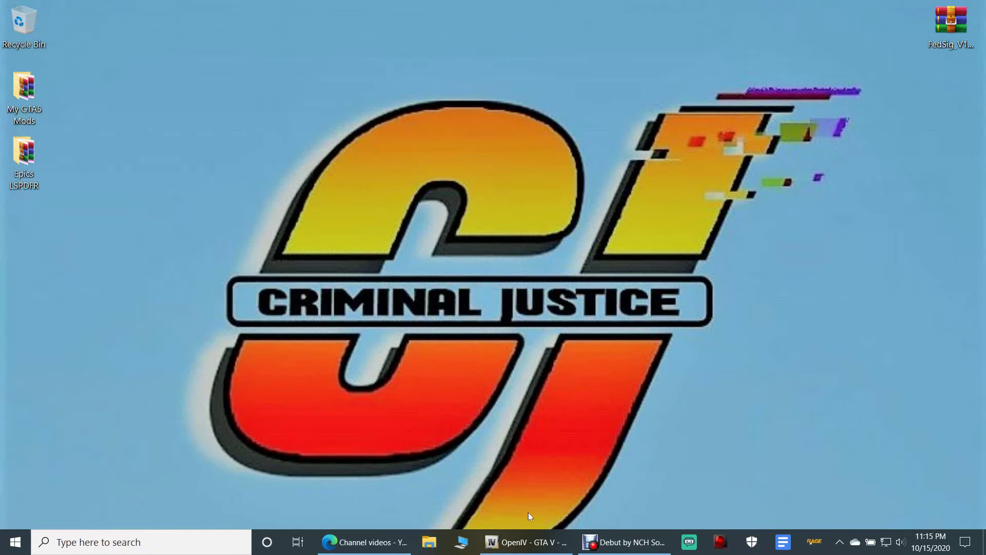
# Switch to OpenIV, set the default work mode to Edit in the general options, and minimize its window
pyautogui.click(531, 534)
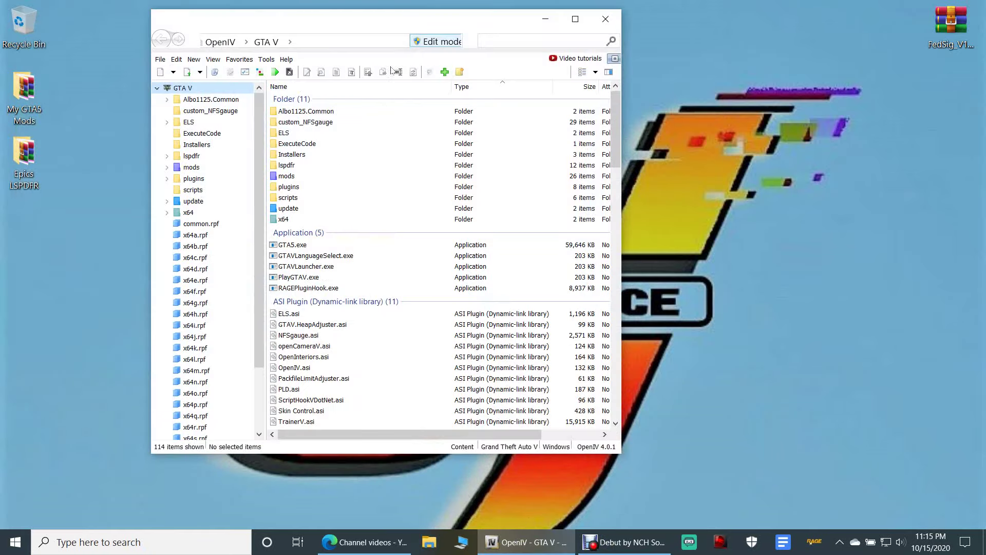
pyautogui.moveTo(422, 26); pyautogui.dragTo(331, 30)
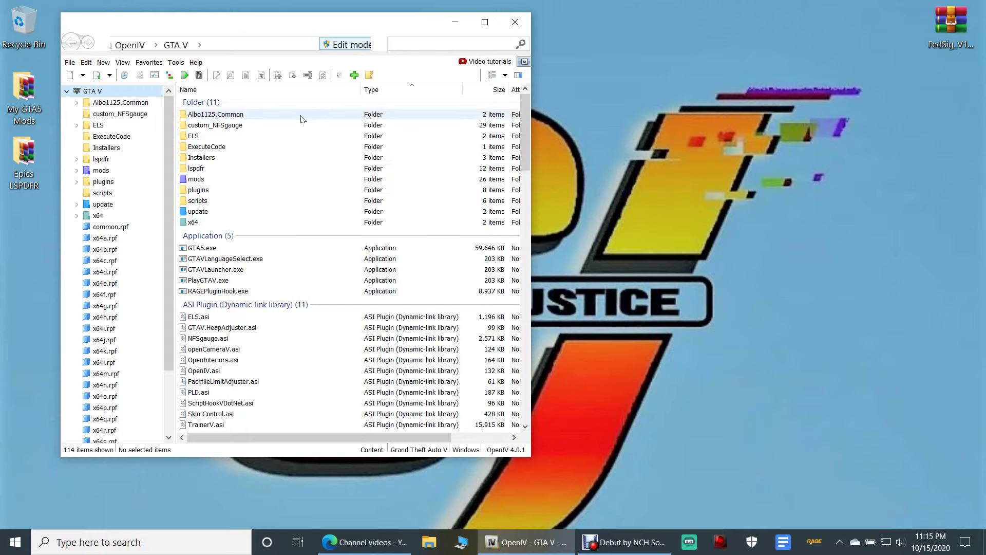
pyautogui.click(177, 64)
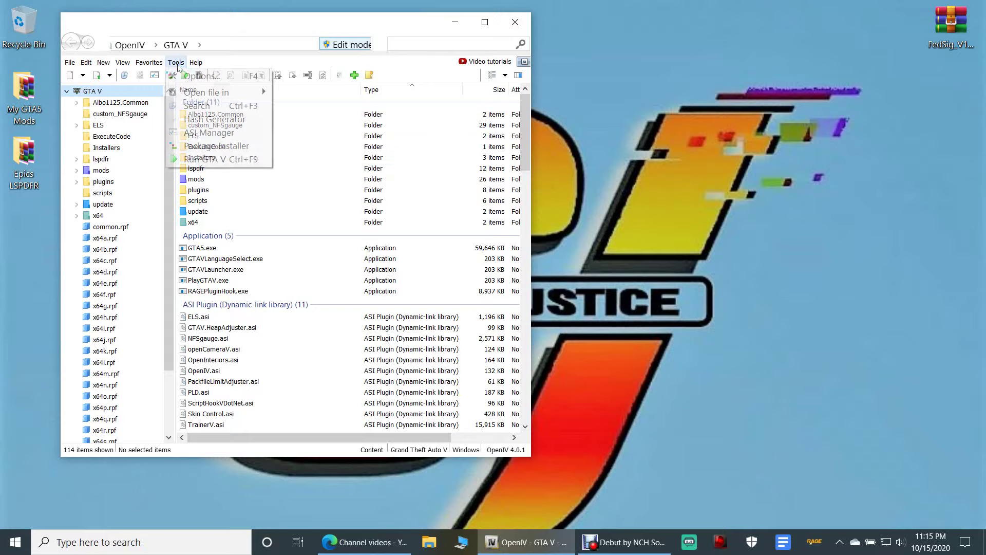
pyautogui.click(200, 76)
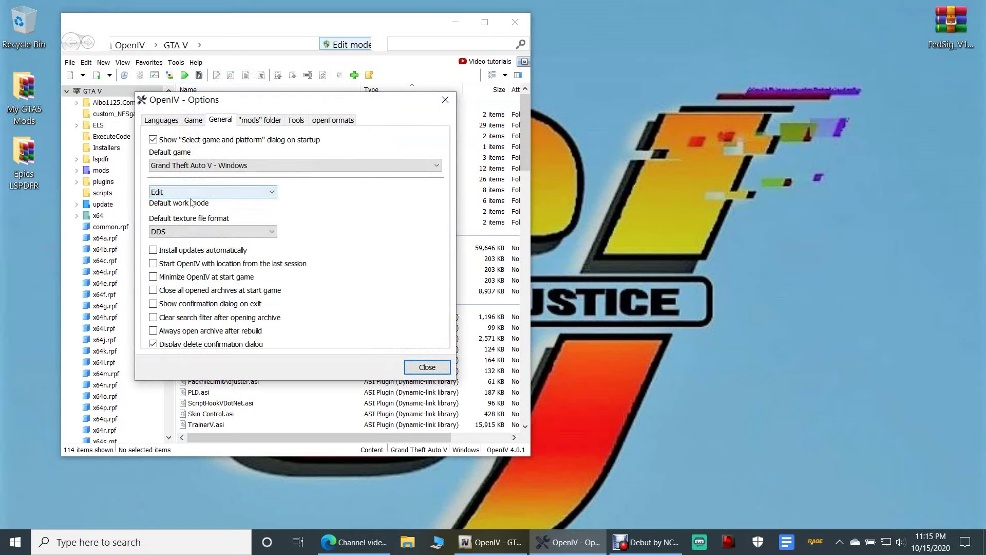
pyautogui.click(267, 194)
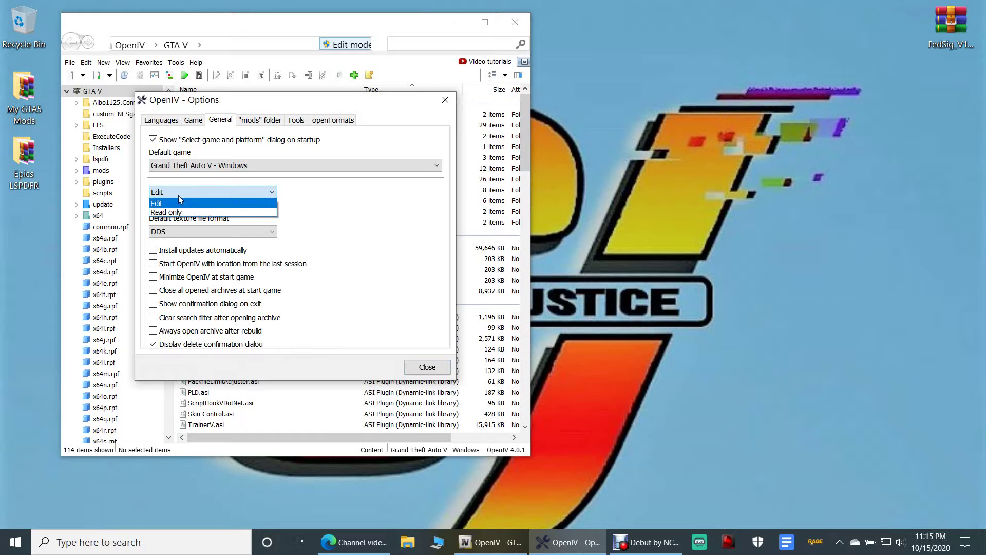
pyautogui.click(198, 204)
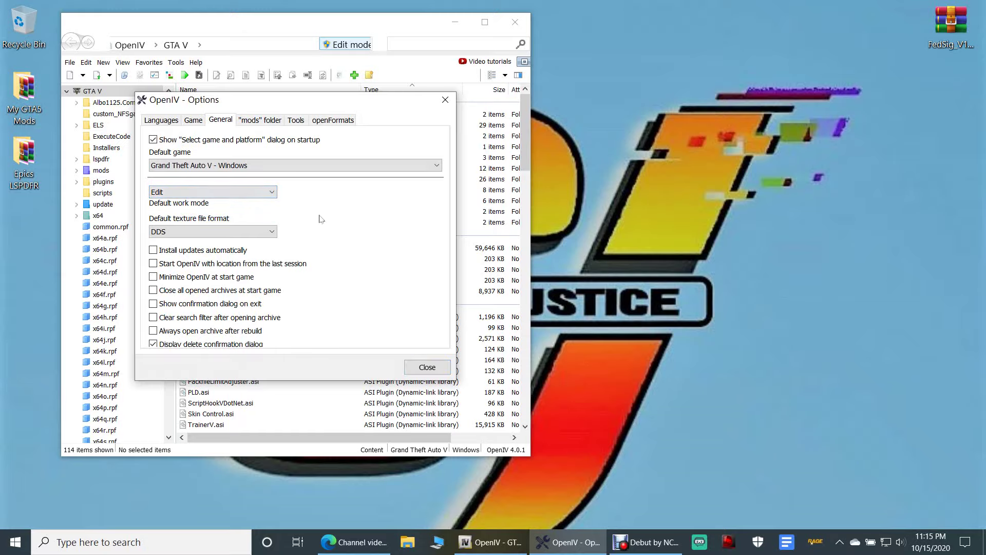
pyautogui.click(427, 367)
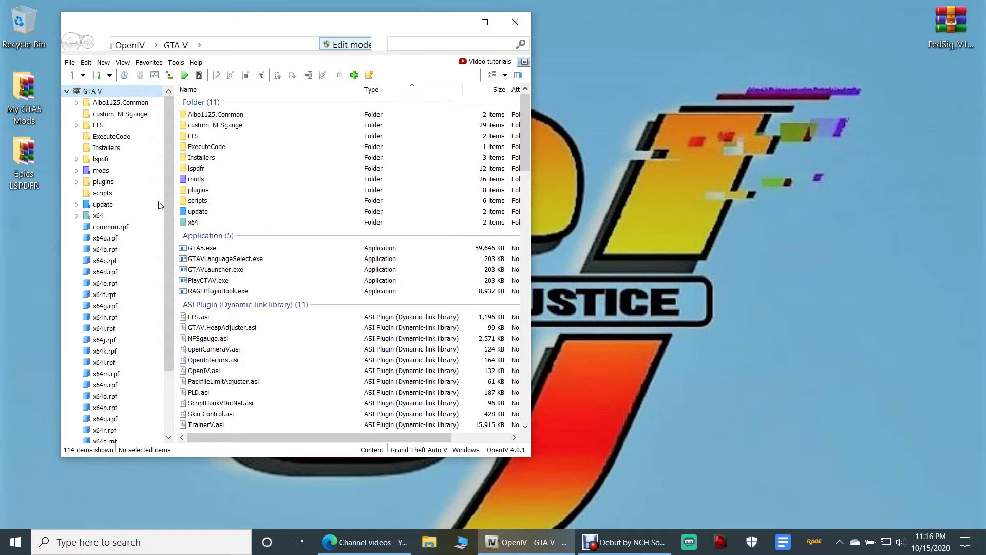
pyautogui.moveTo(168, 208)
pyautogui.mouseDown()
pyautogui.moveTo(169, 218)
pyautogui.moveTo(169, 208)
pyautogui.mouseUp()
pyautogui.click(451, 27)
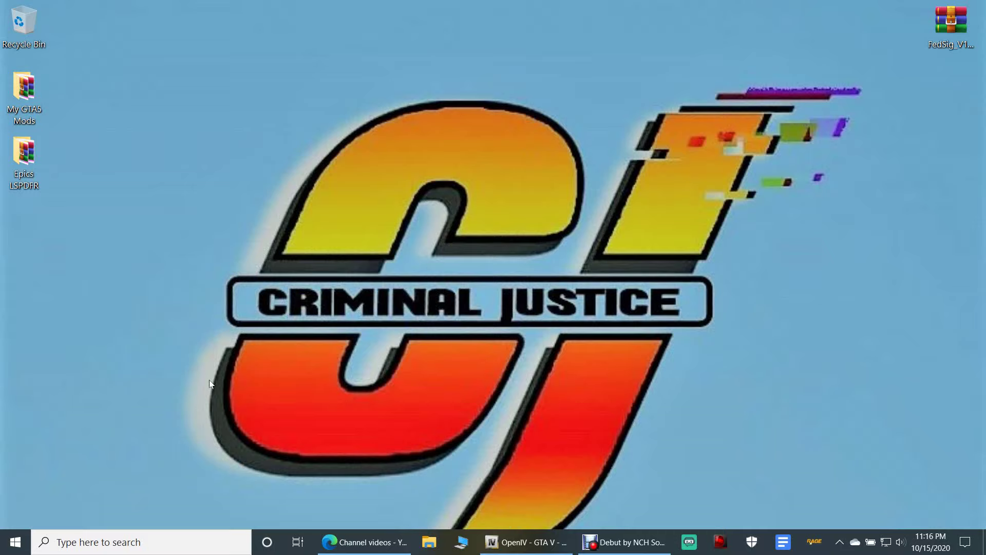
# Create a desktop folder named OS and place it below the Epics LSPDFR folder
pyautogui.rightClick(75, 301)
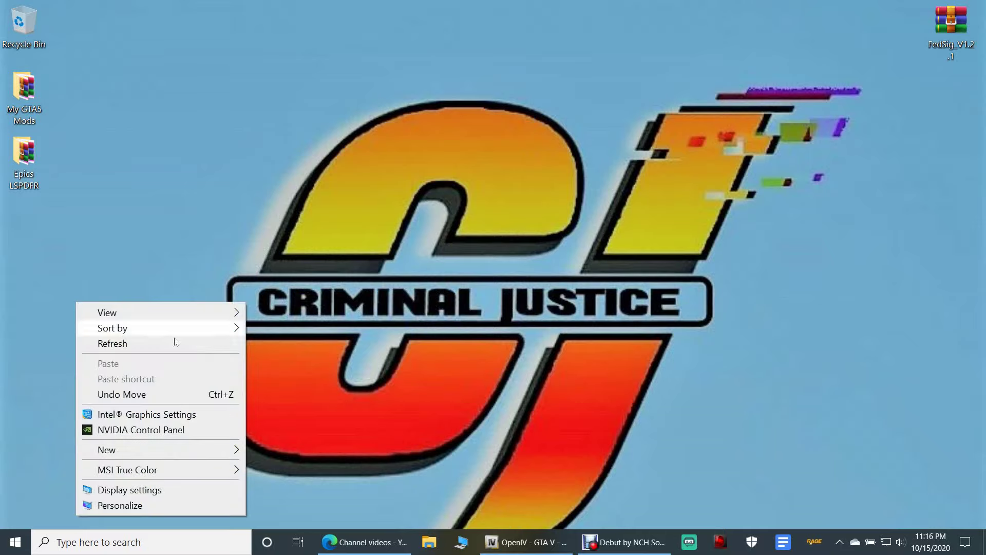
pyautogui.moveTo(228, 455)
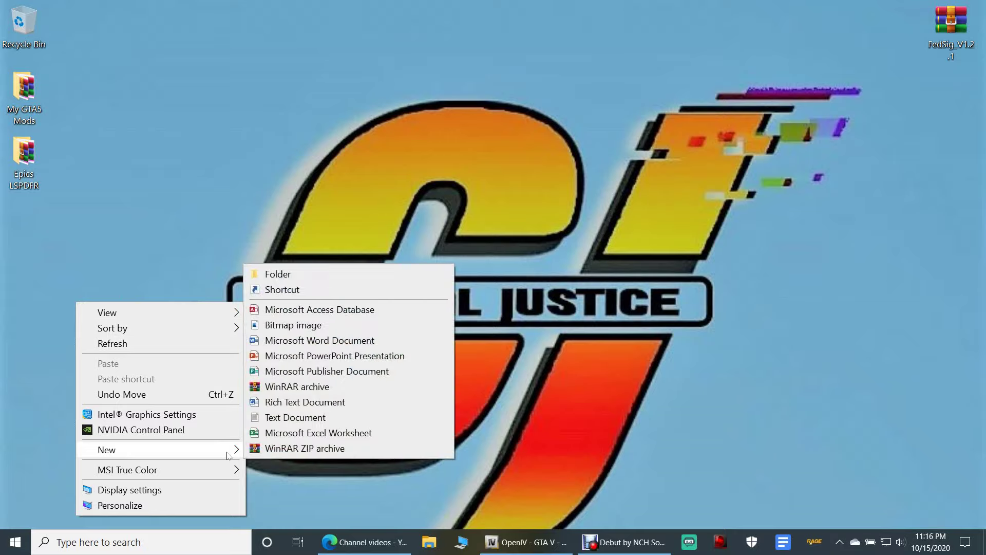
pyautogui.click(267, 275)
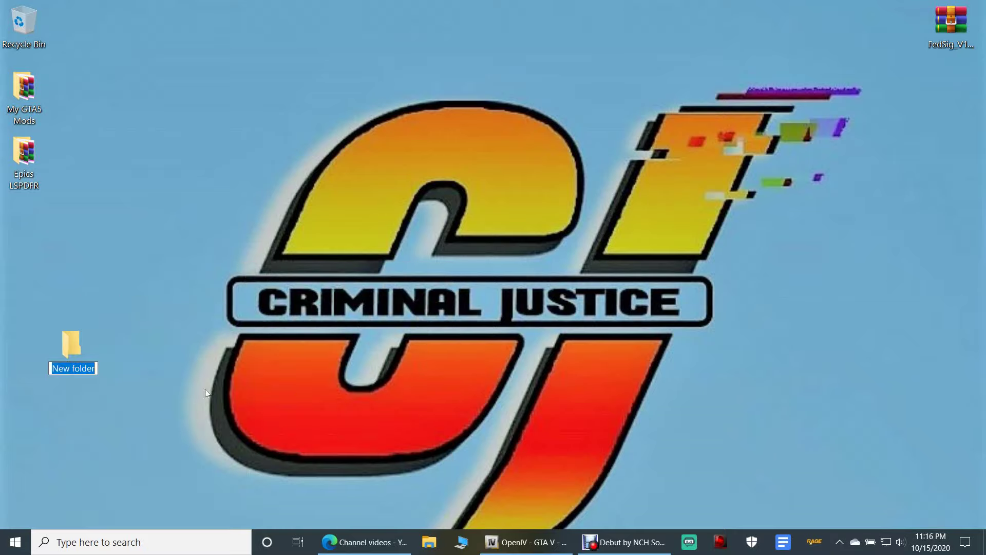
pyautogui.write('OS')
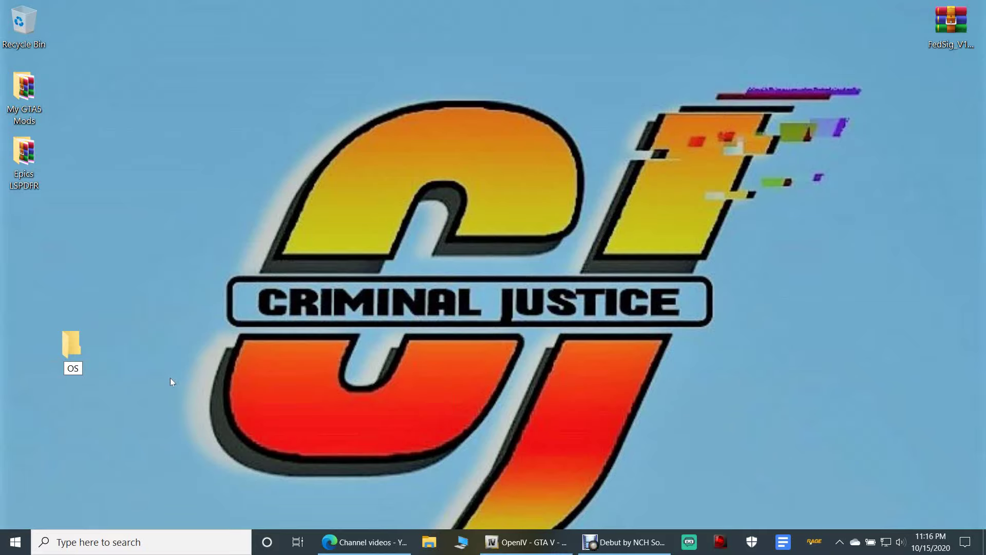
pyautogui.press('Return')
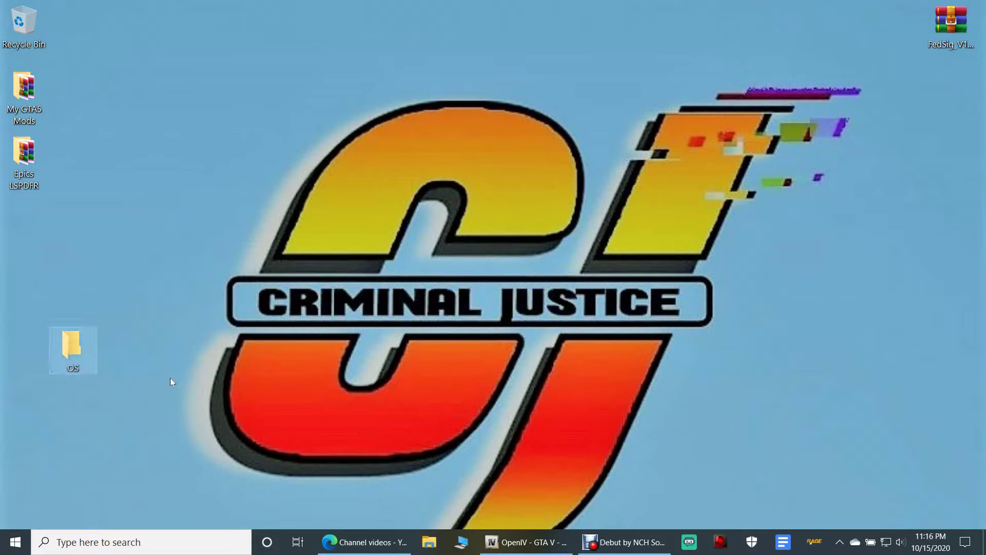
pyautogui.moveTo(62, 343); pyautogui.dragTo(19, 219)
# Open the FedSig_V1.2.1 archive from the desktop and enter its Touchmaster folder
pyautogui.click(952, 23)
pyautogui.doubleClick(952, 23)
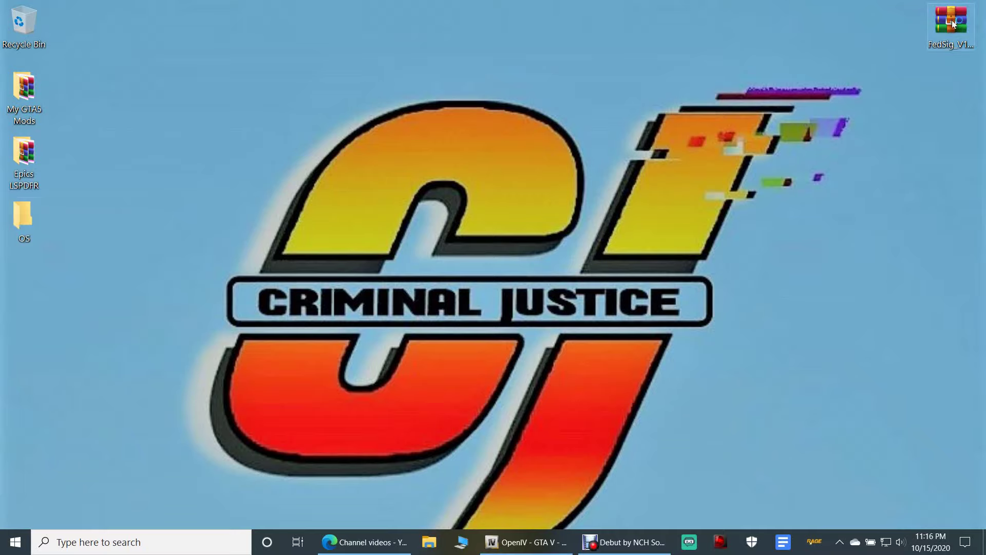
pyautogui.click(688, 146)
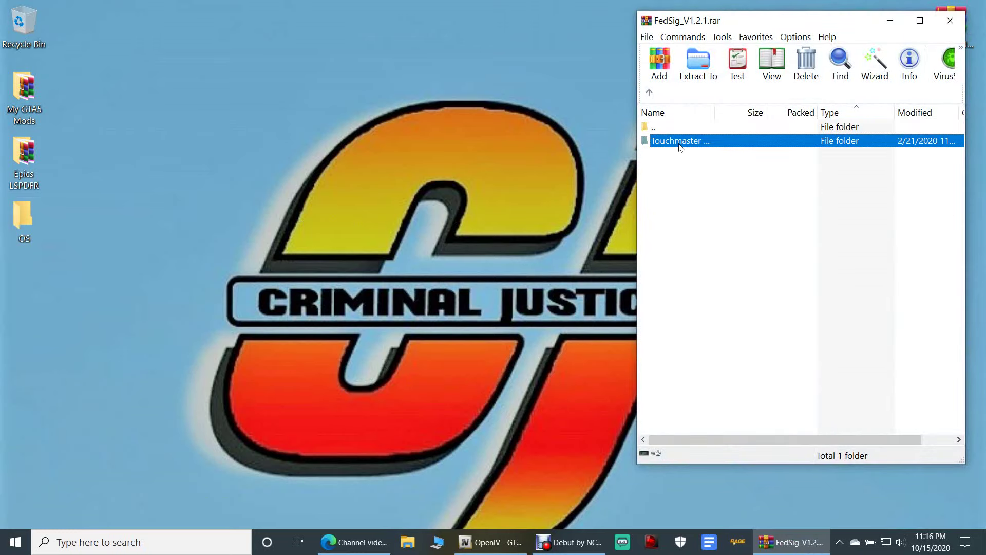
pyautogui.click(688, 146)
pyautogui.doubleClick(688, 147)
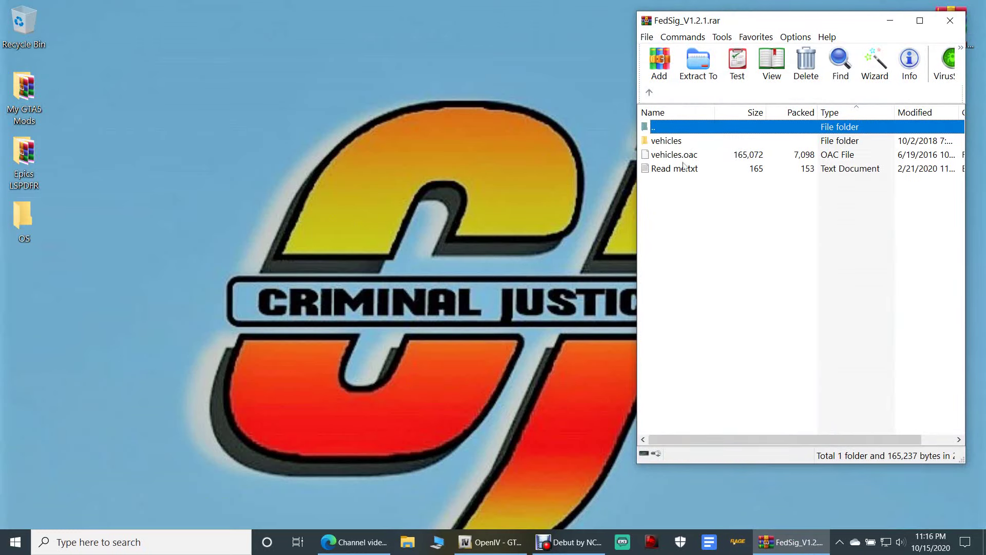
# Extract the Touchmaster Delta folder from the FedSig_V1.2.1 archive to the desktop and close the archive
pyautogui.click(650, 92)
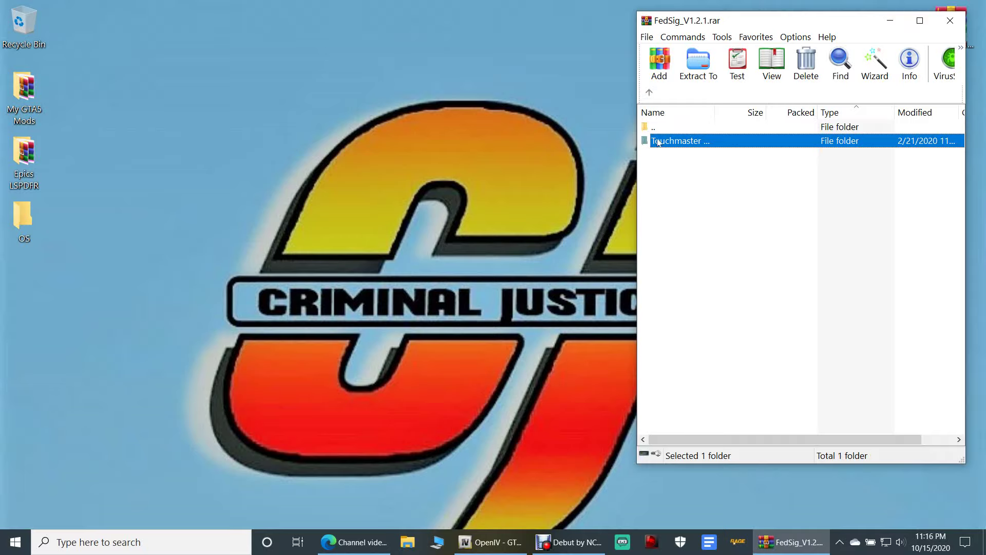
pyautogui.moveTo(677, 140); pyautogui.dragTo(549, 69)
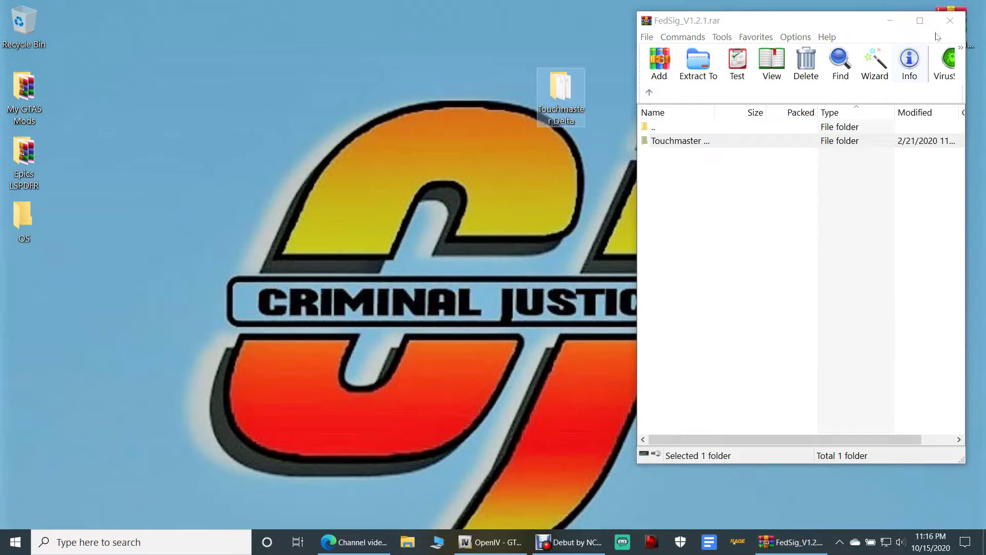
pyautogui.click(950, 21)
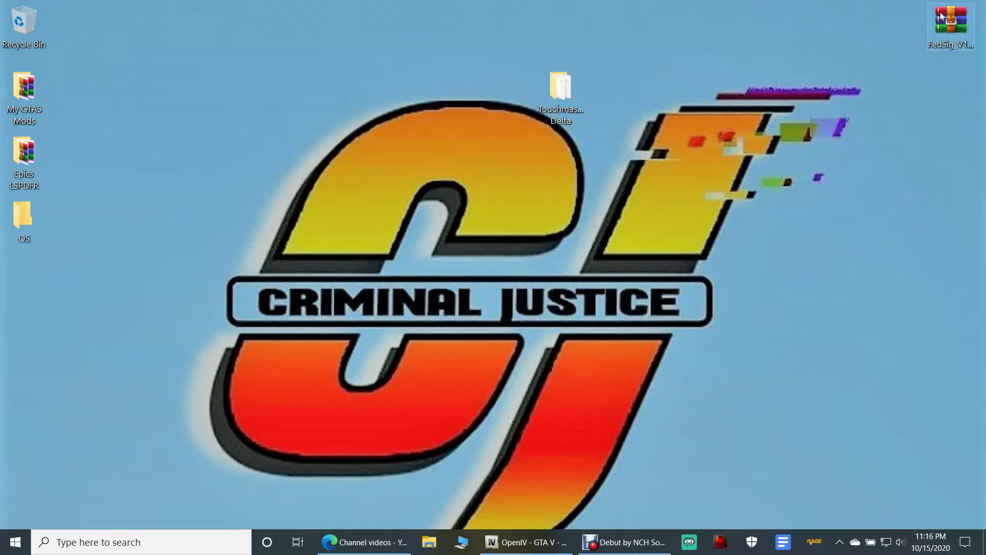
# Delete the FedSig_V1.2.1 archive from the desktop and place the Touchmaster Delta folder below the OS folder
pyautogui.rightClick(942, 16)
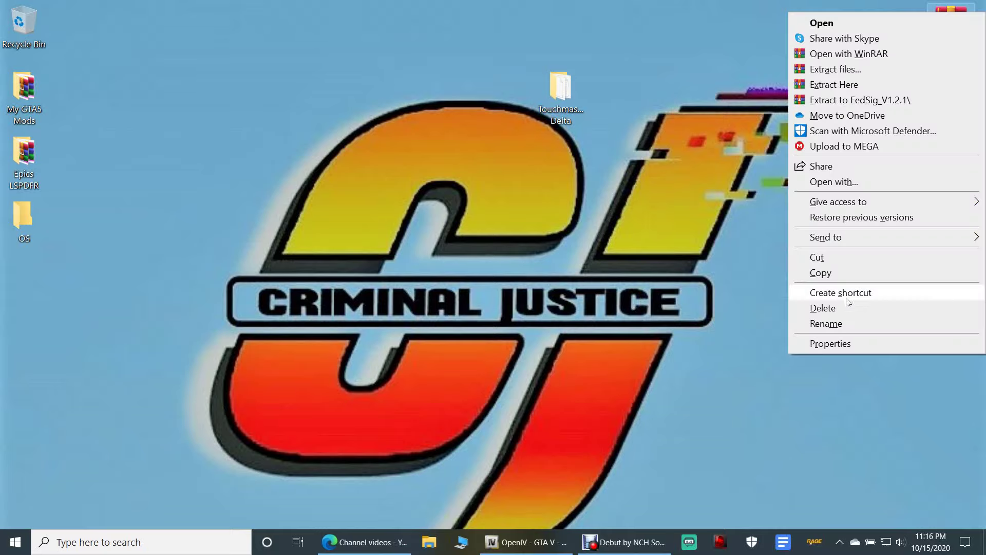
pyautogui.click(823, 306)
pyautogui.moveTo(560, 88); pyautogui.dragTo(21, 304)
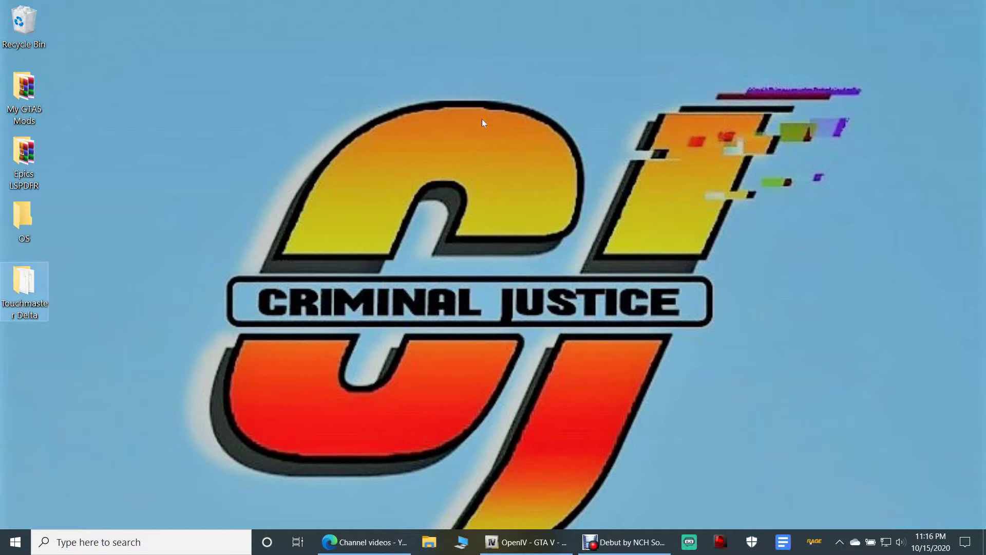
# Switch to OpenIV and open the RESIDENT.rpf archive in mods > x64 > audio > sfx
pyautogui.click(539, 542)
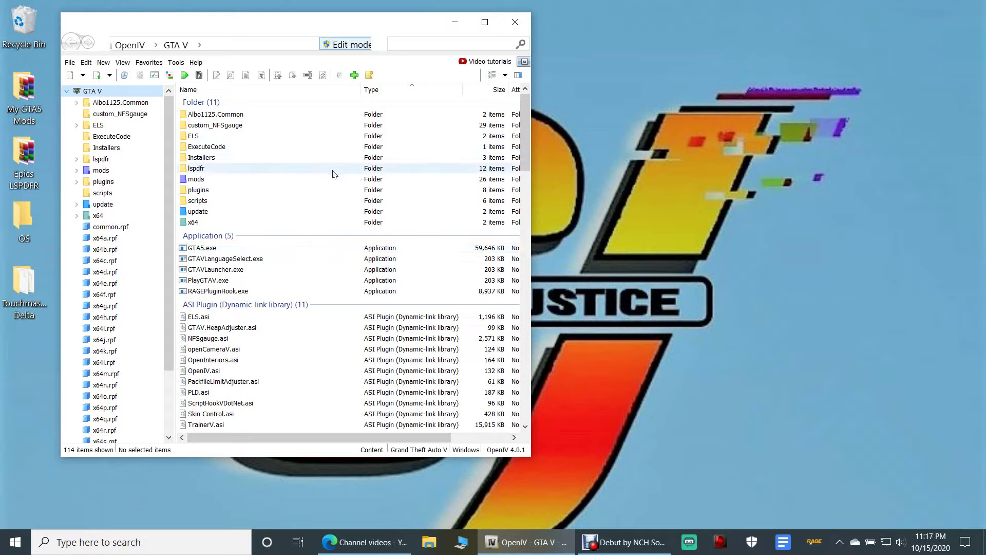
pyautogui.click(98, 170)
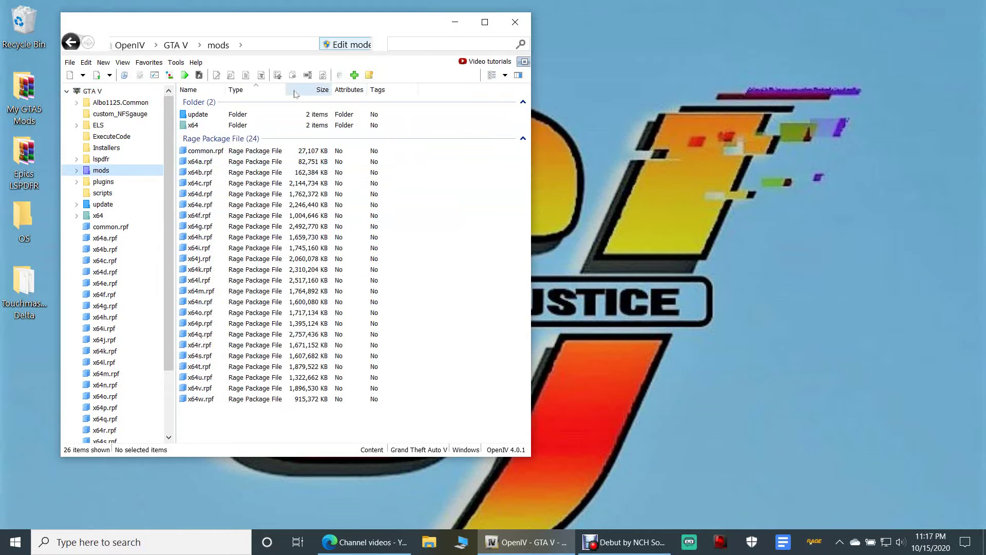
pyautogui.doubleClick(198, 114)
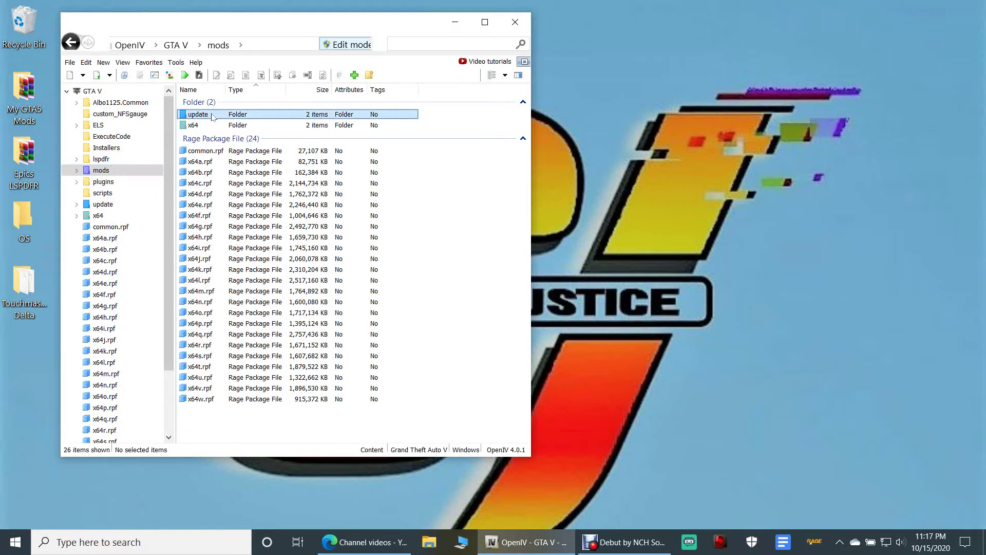
pyautogui.click(71, 41)
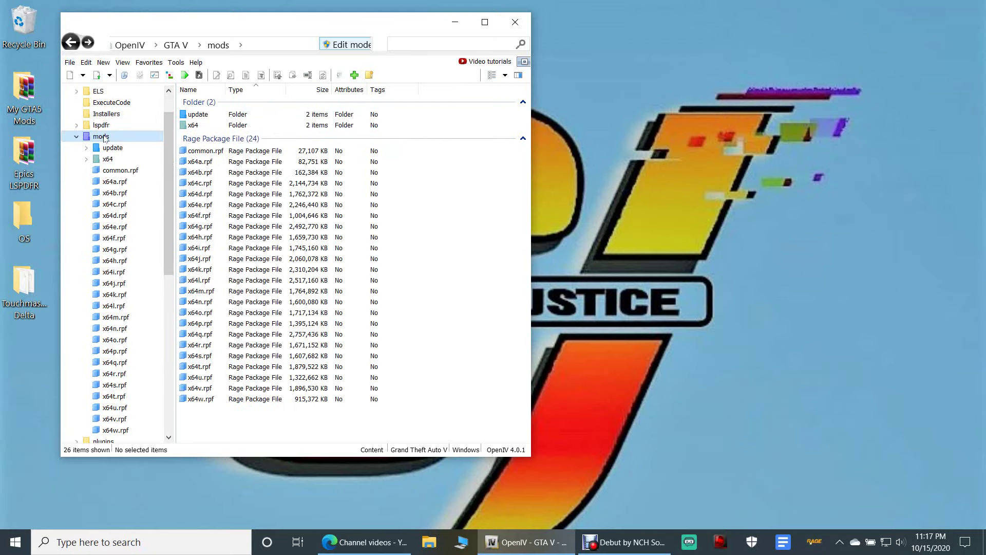
pyautogui.doubleClick(193, 125)
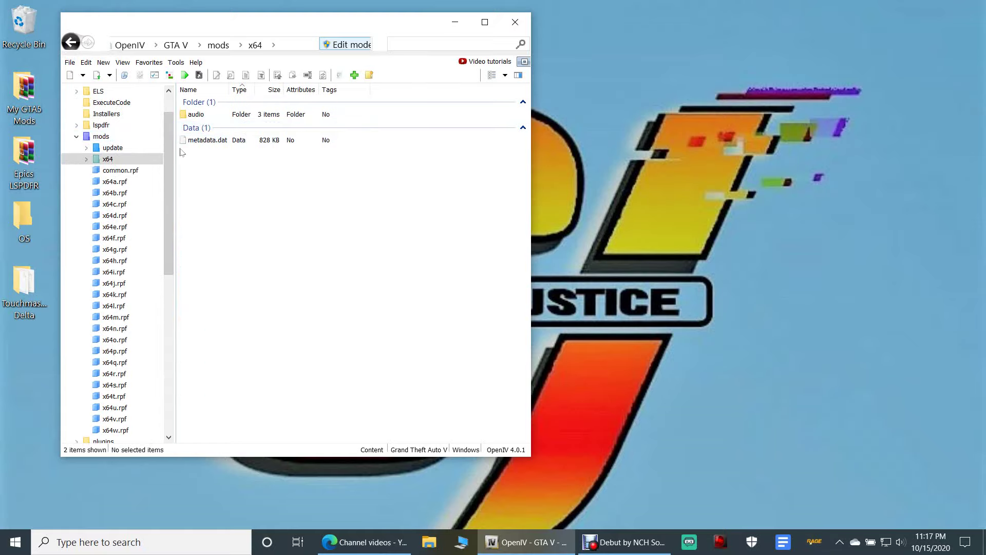
pyautogui.doubleClick(204, 115)
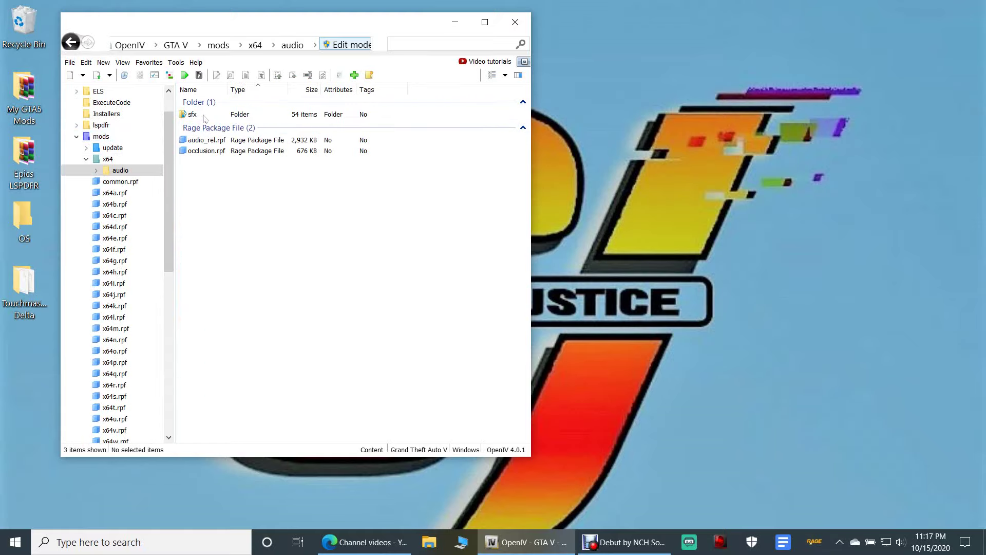
pyautogui.doubleClick(204, 115)
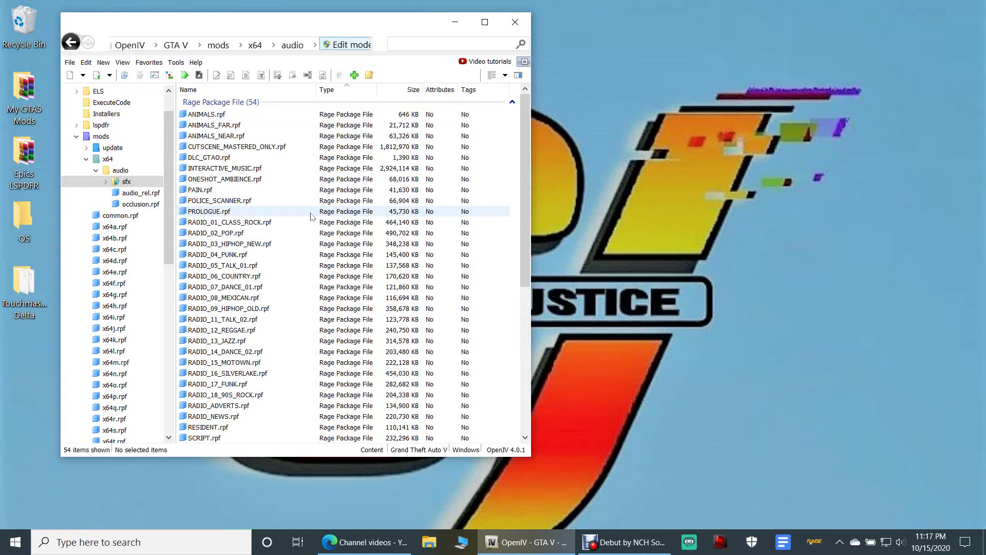
pyautogui.scroll(-7, 298, 221)
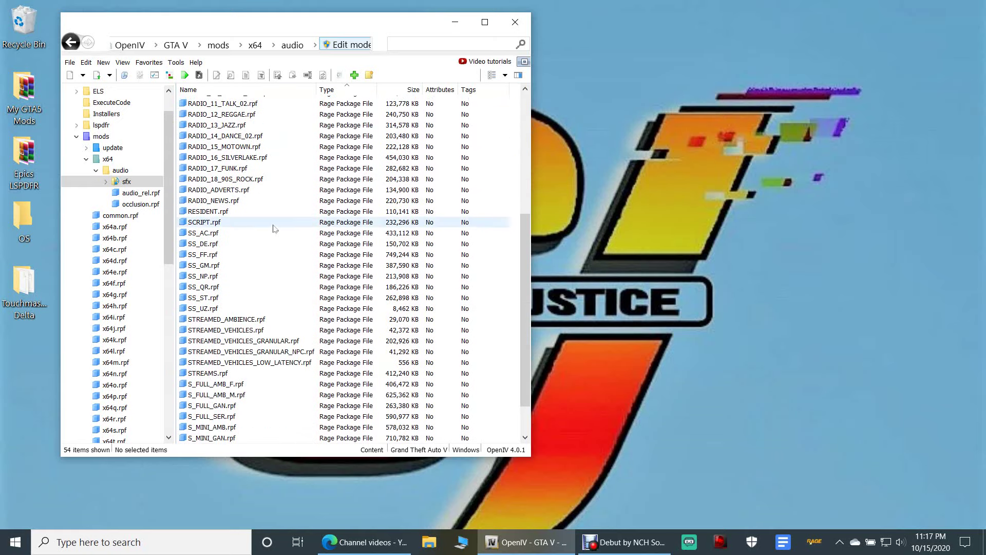
pyautogui.click(219, 215)
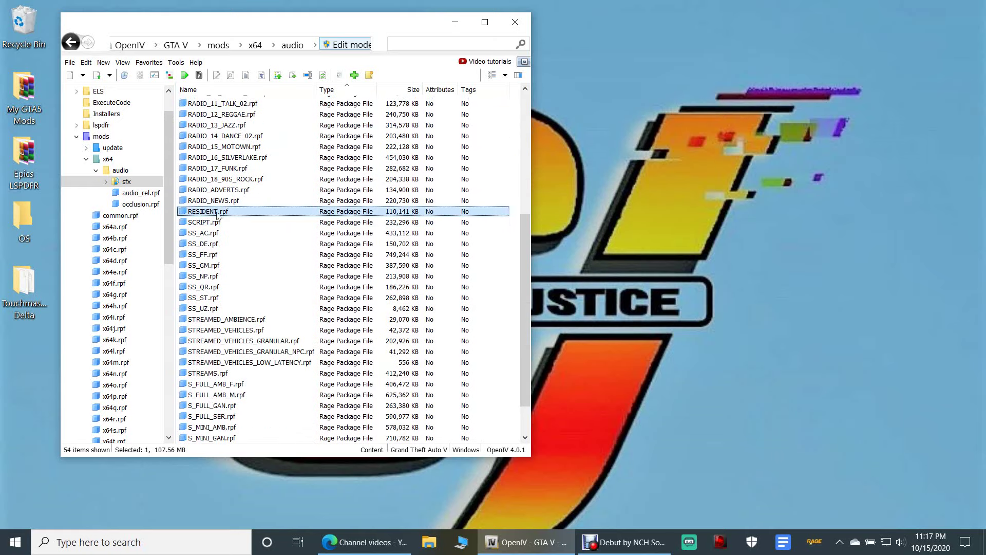
pyautogui.doubleClick(216, 212)
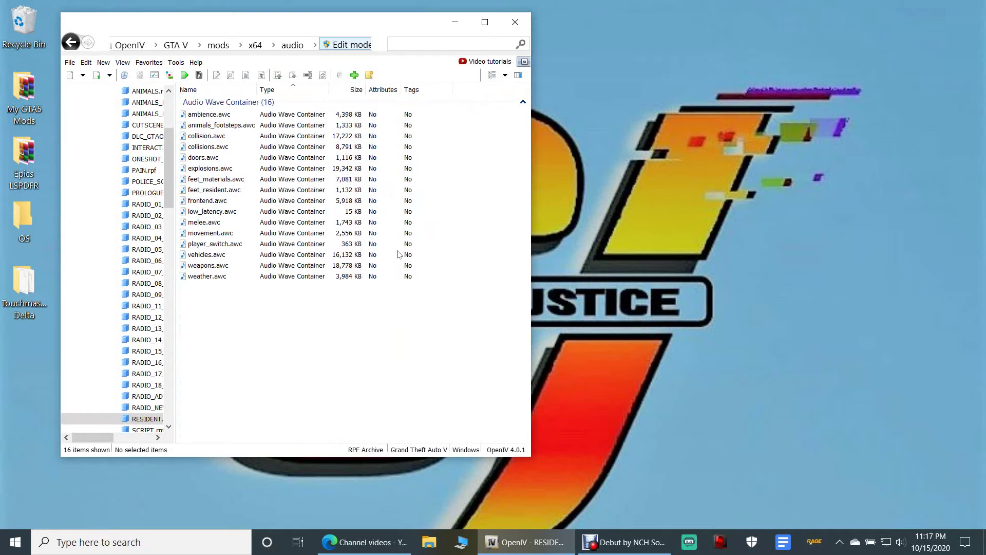
pyautogui.click(149, 62)
pyautogui.click(162, 75)
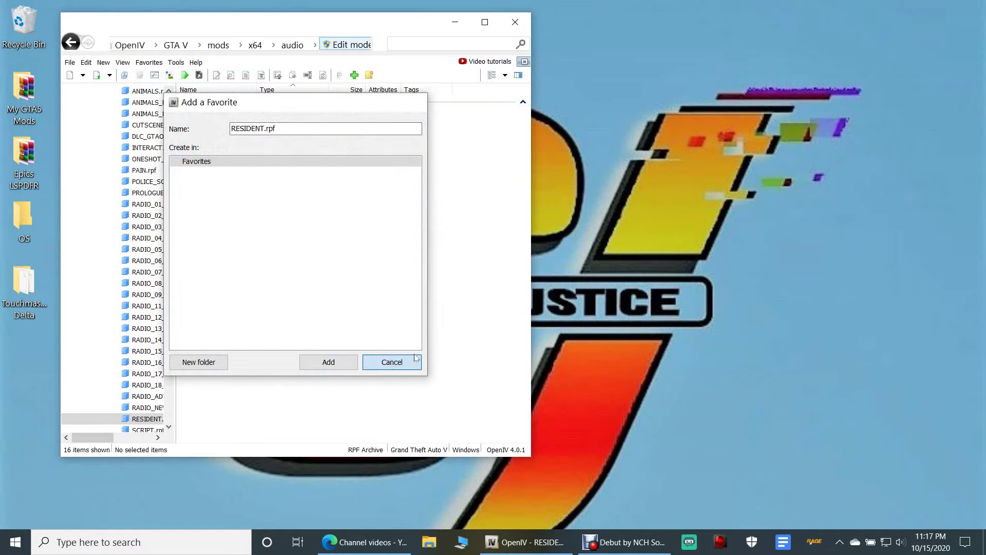
pyautogui.click(392, 361)
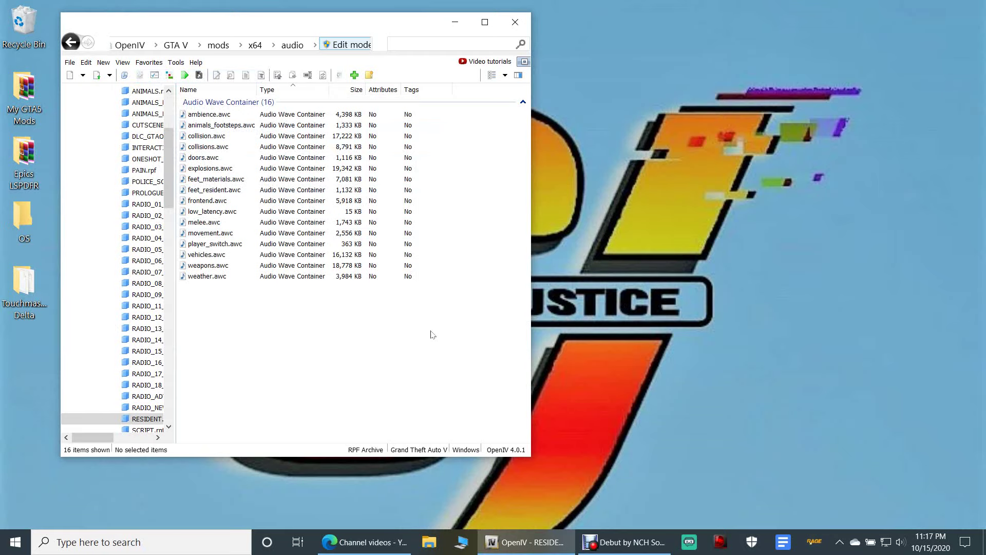
# Export vehicles.awc from RESIDENT.rpf to openFormats (.oac) into the OS folder on the desktop
pyautogui.moveTo(261, 29); pyautogui.dragTo(305, 45)
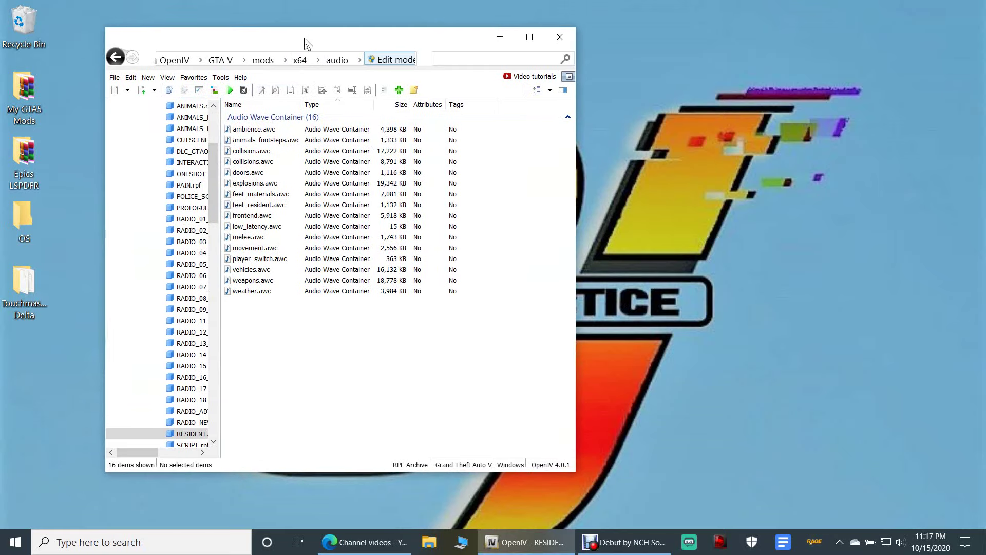
pyautogui.click(258, 272)
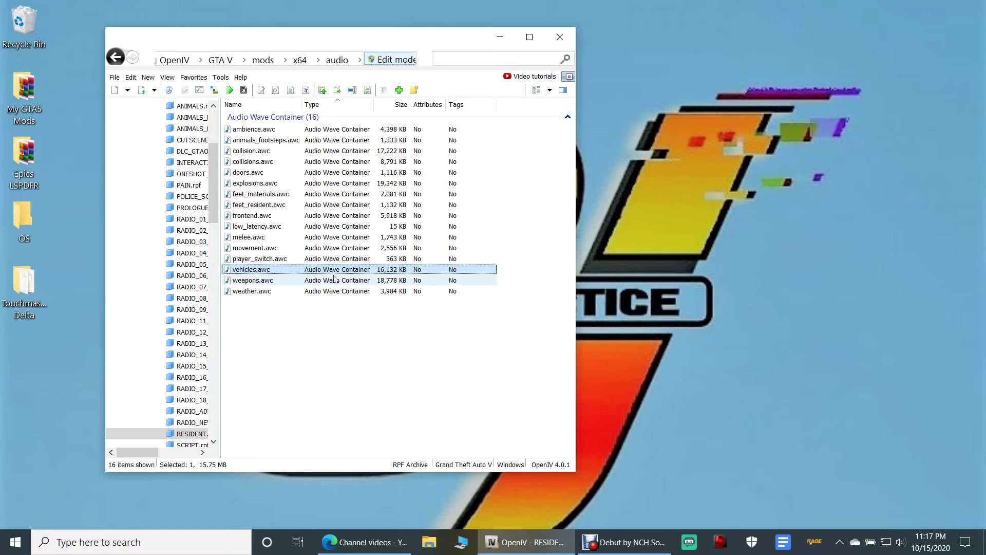
pyautogui.moveTo(339, 42); pyautogui.dragTo(374, 41)
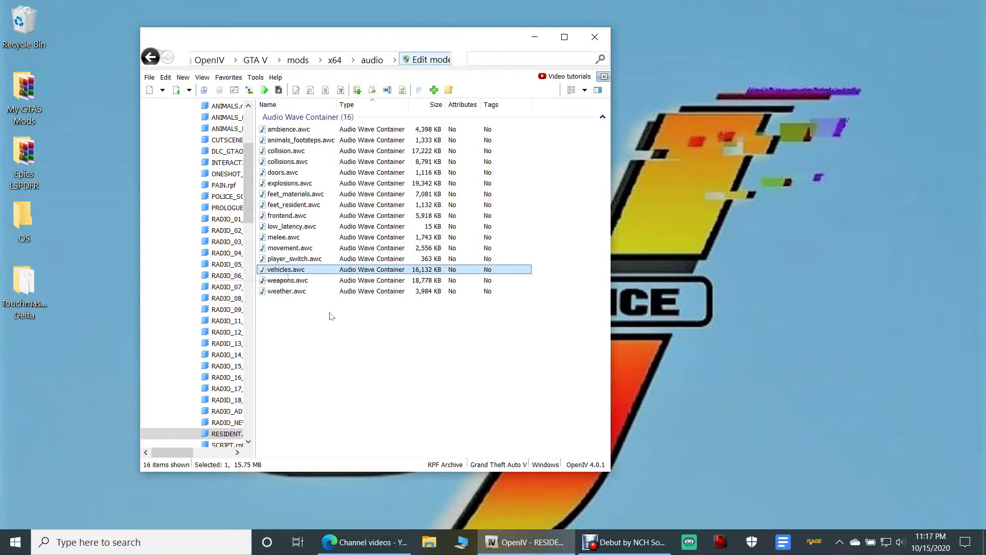
pyautogui.click(433, 349)
pyautogui.click(306, 271)
pyautogui.rightClick(315, 272)
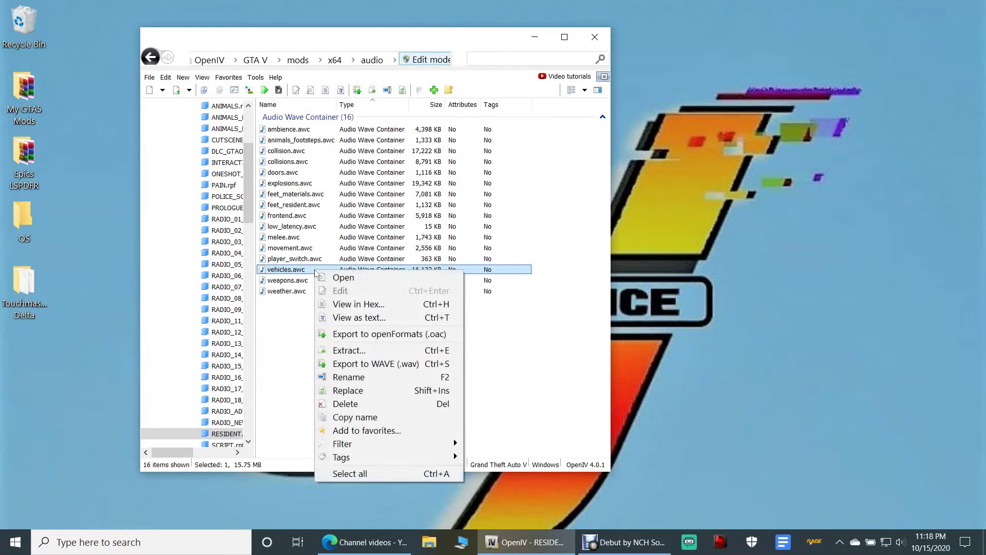
pyautogui.click(411, 334)
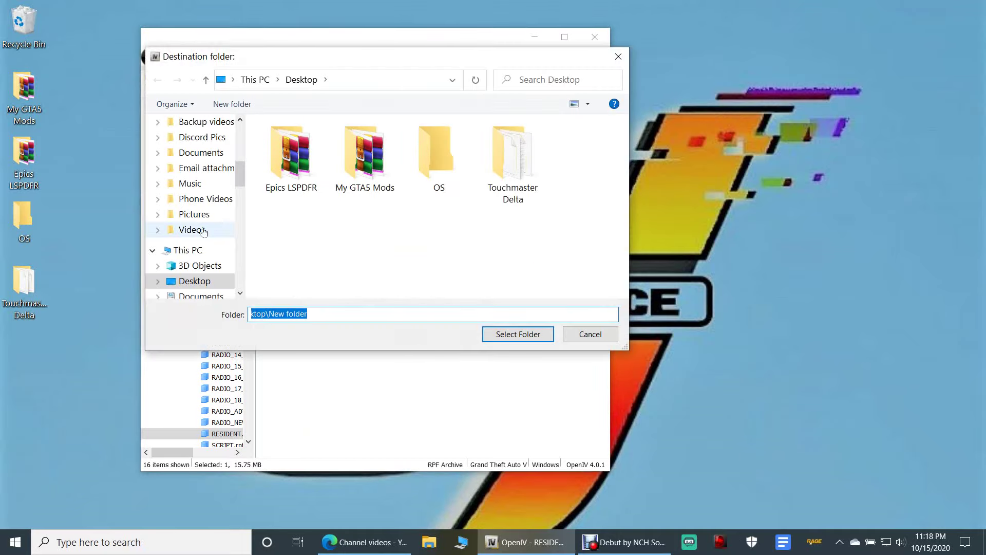
pyautogui.scroll(-2, 211, 233)
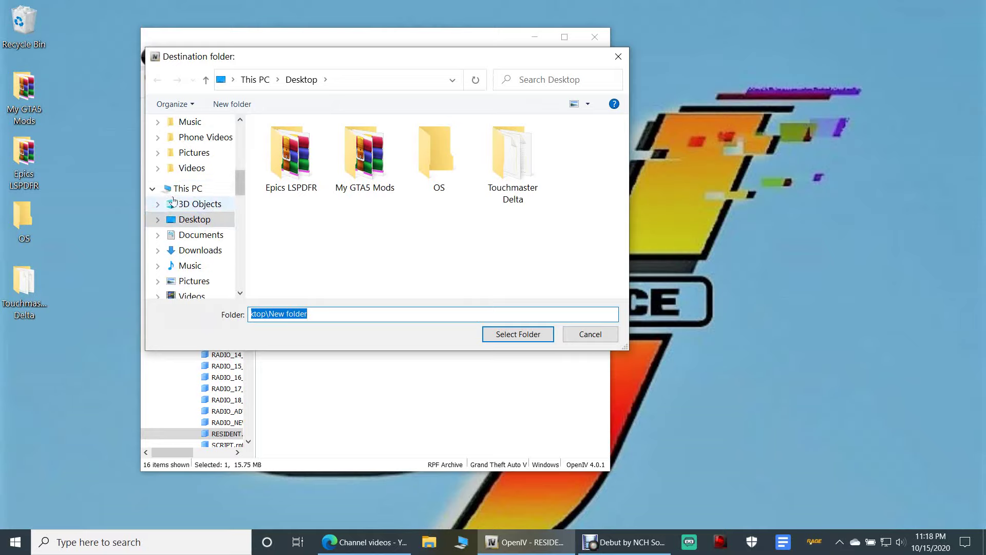
pyautogui.click(196, 220)
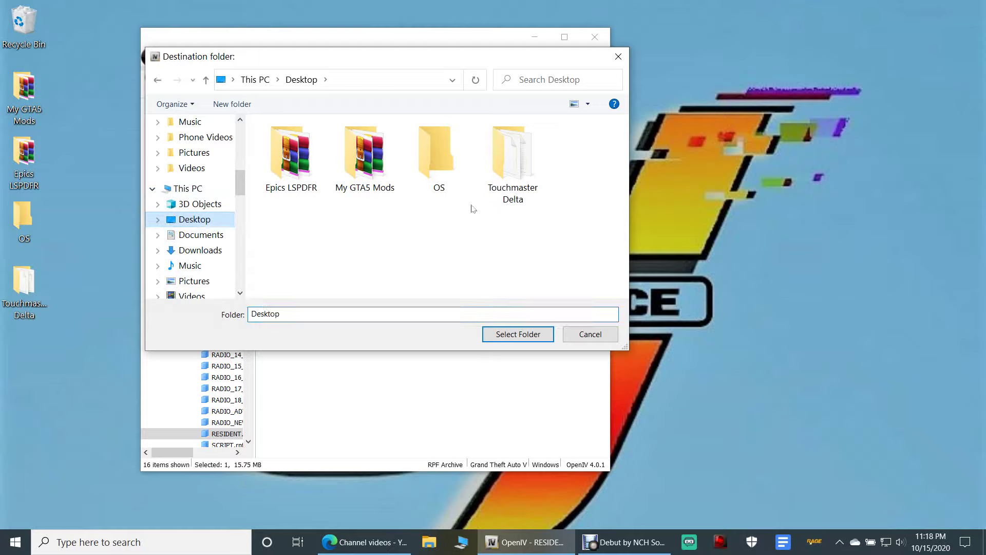
pyautogui.click(448, 187)
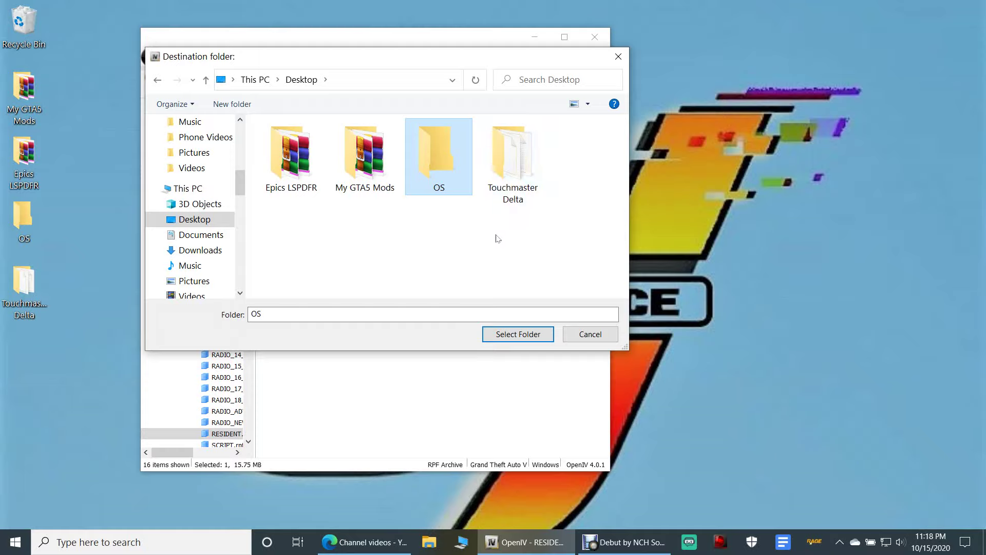
pyautogui.doubleClick(443, 178)
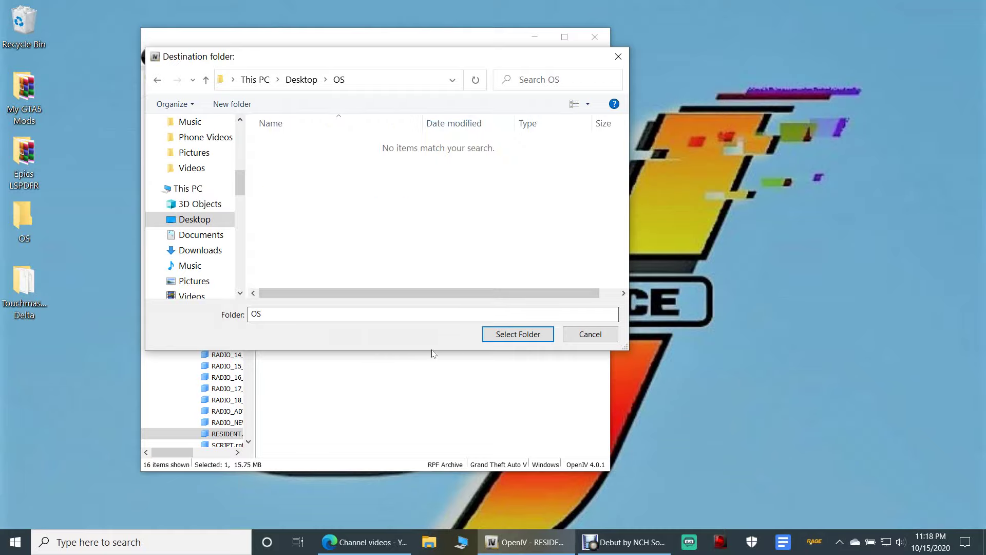
pyautogui.click(506, 334)
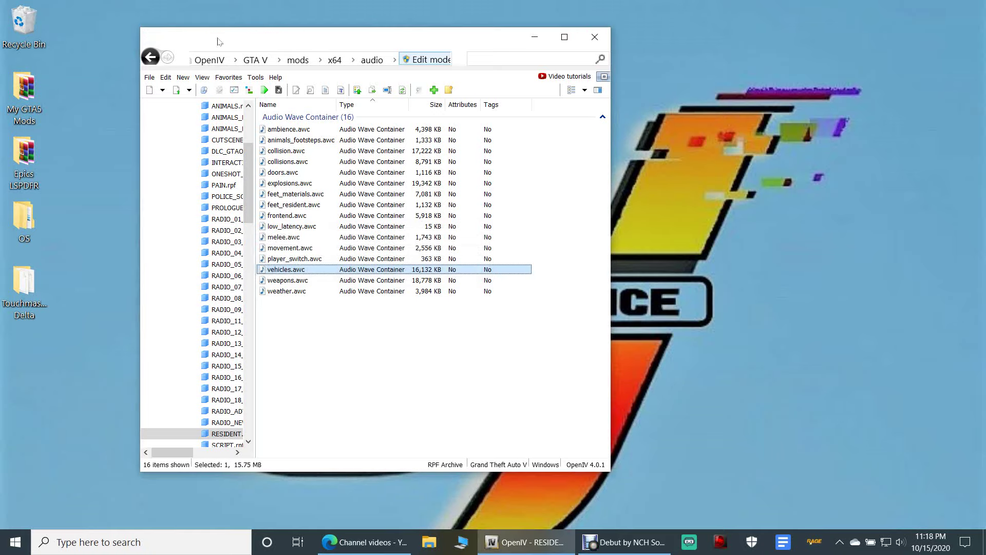
# Import vehicles.oac from the Touchmaster Delta folder on the desktop into RESIDENT.rpf as openFormats
pyautogui.click(369, 383)
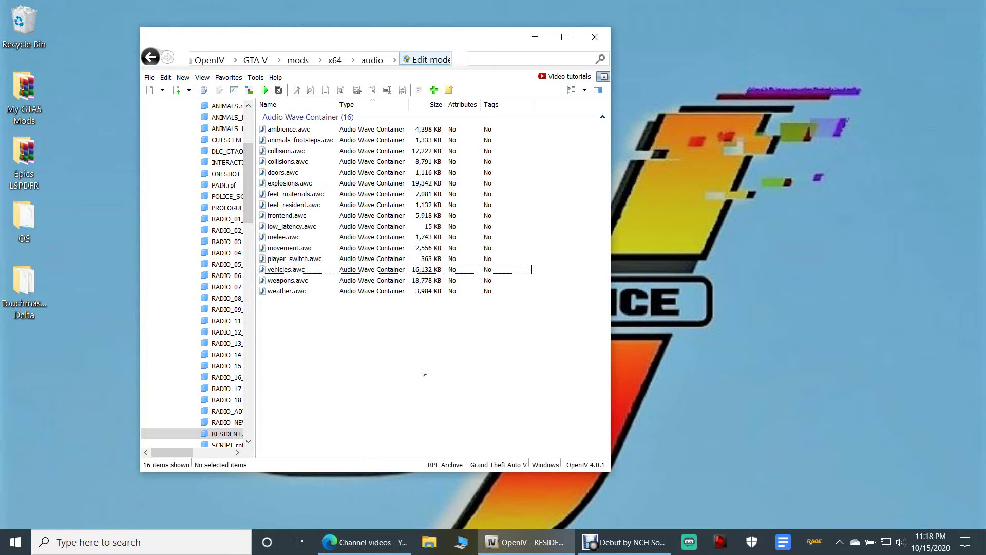
pyautogui.click(183, 77)
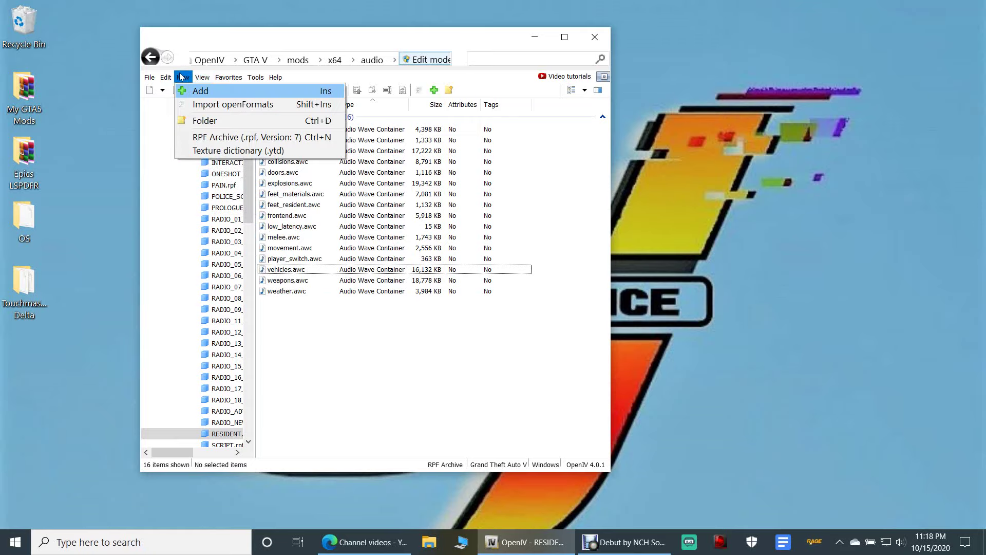
pyautogui.click(228, 105)
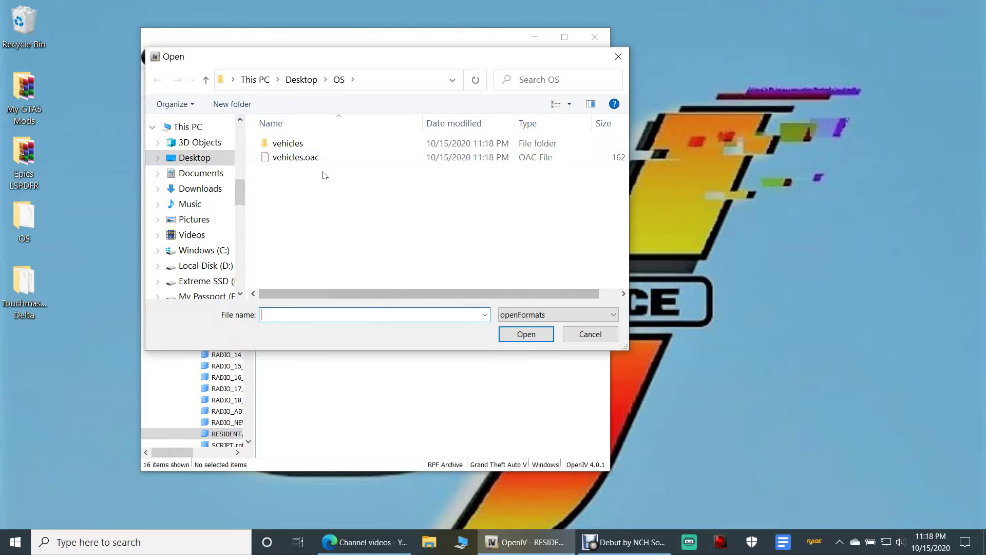
pyautogui.click(184, 159)
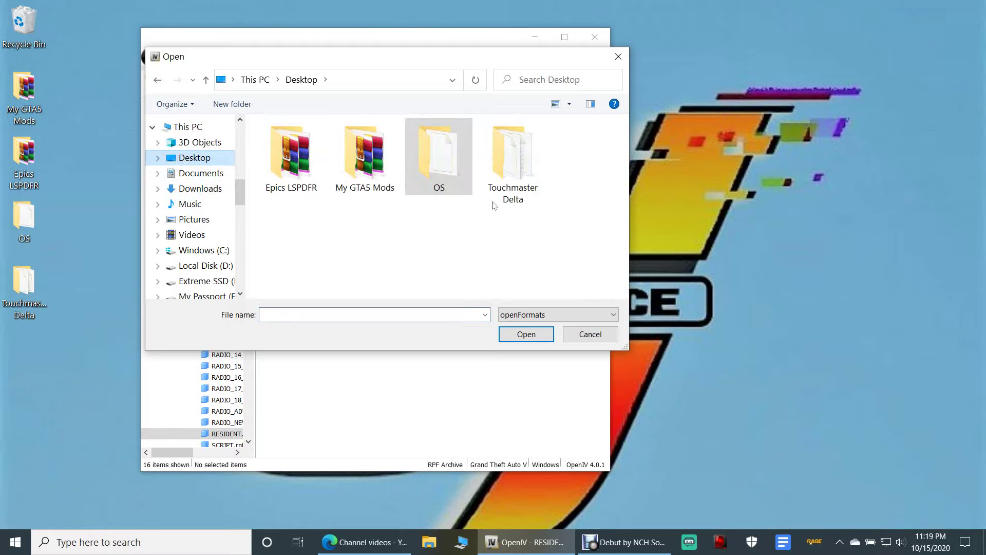
pyautogui.click(507, 188)
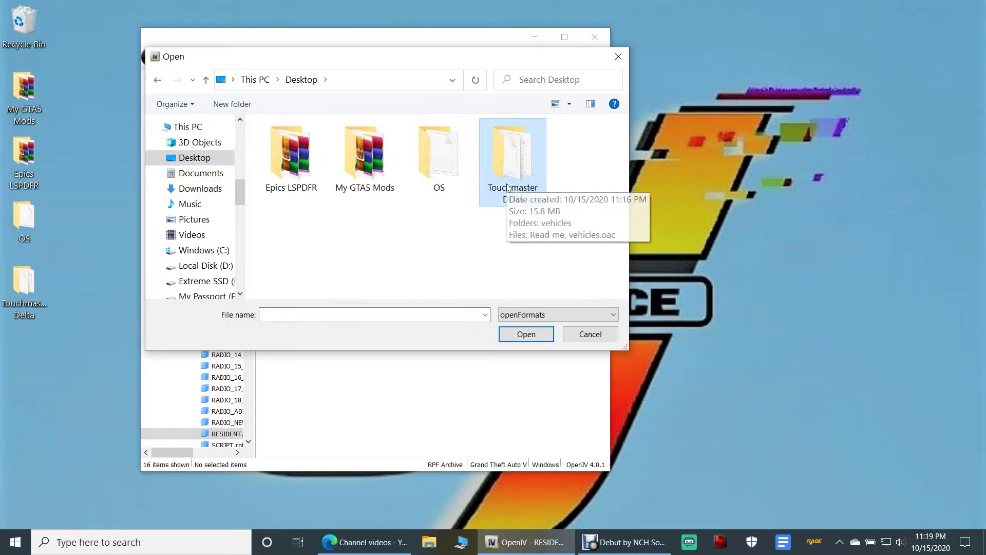
pyautogui.doubleClick(508, 187)
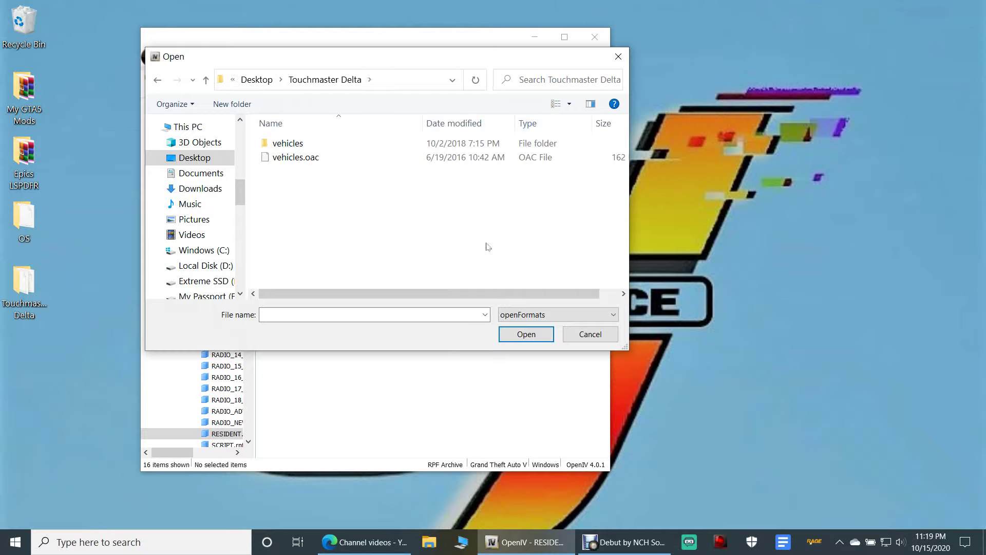
pyautogui.click(296, 163)
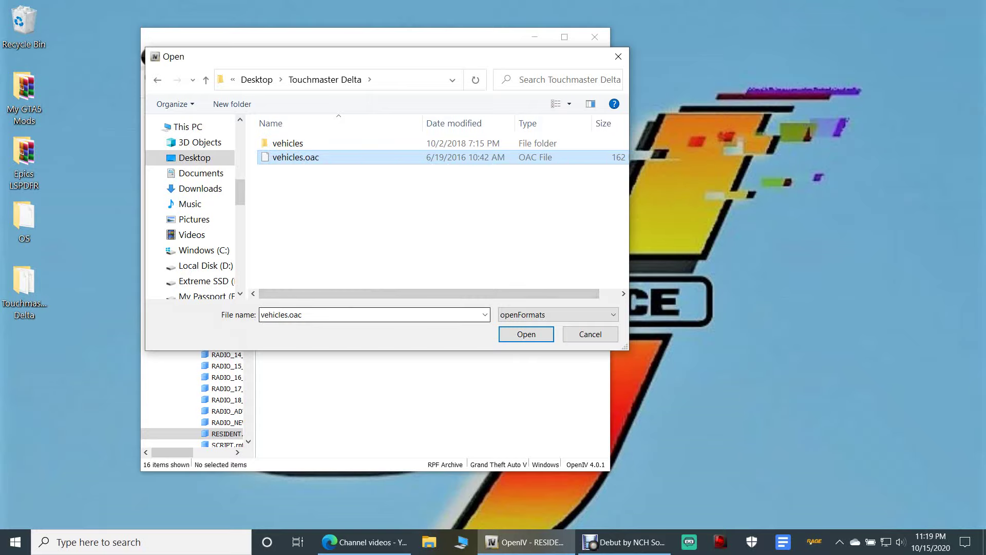
pyautogui.click(525, 335)
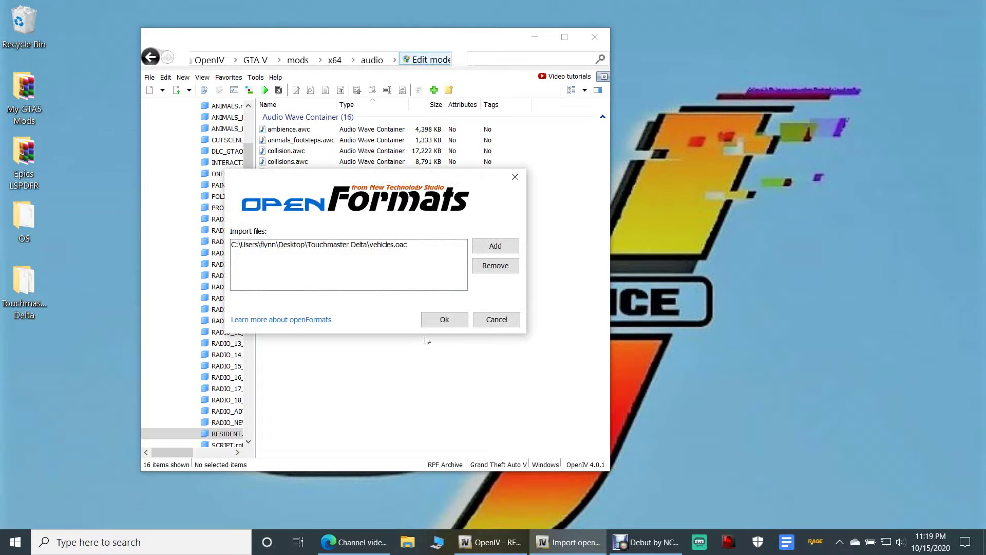
pyautogui.click(367, 245)
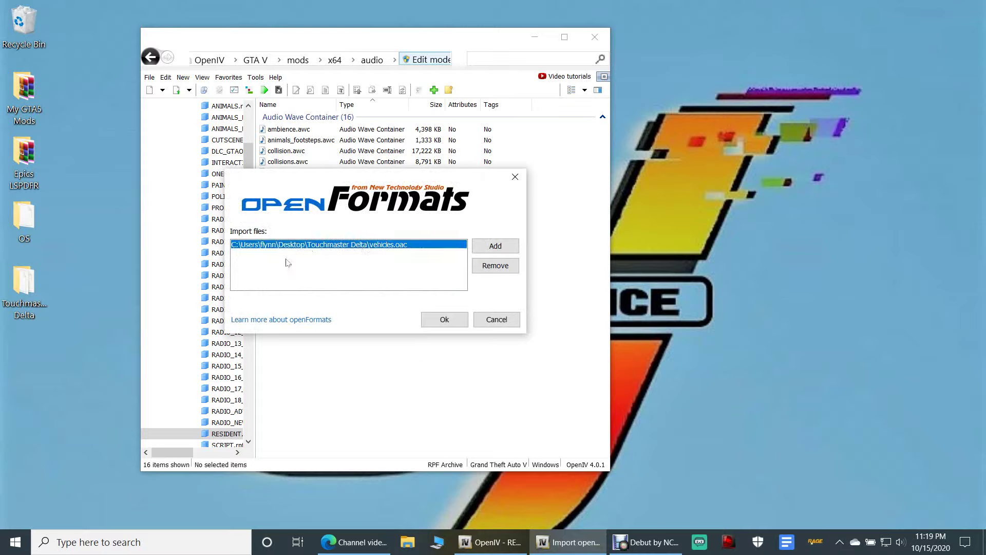
pyautogui.click(438, 319)
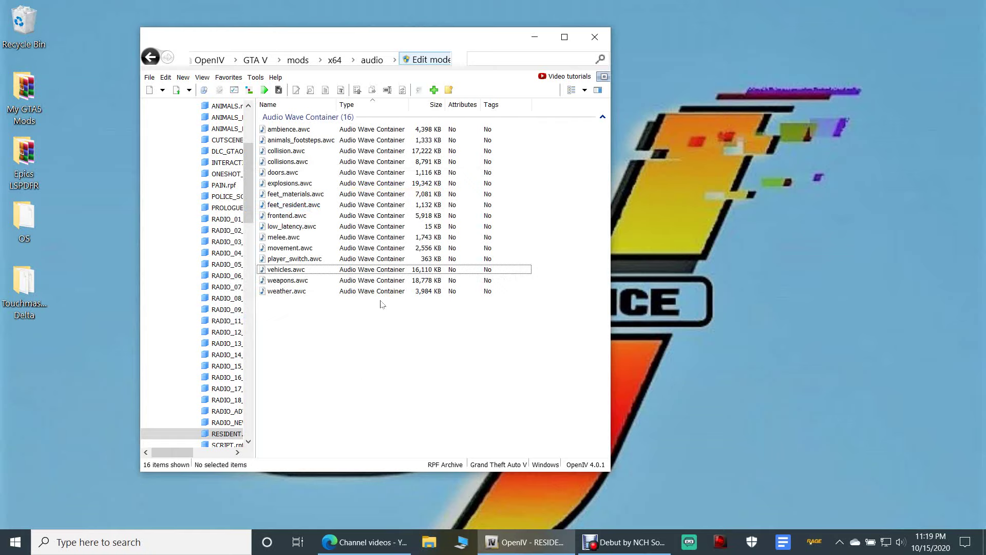
# Return to the GTA V root with the mods folder collapsed, turn off Edit mode and close OpenIV
pyautogui.click(149, 77)
pyautogui.click(166, 220)
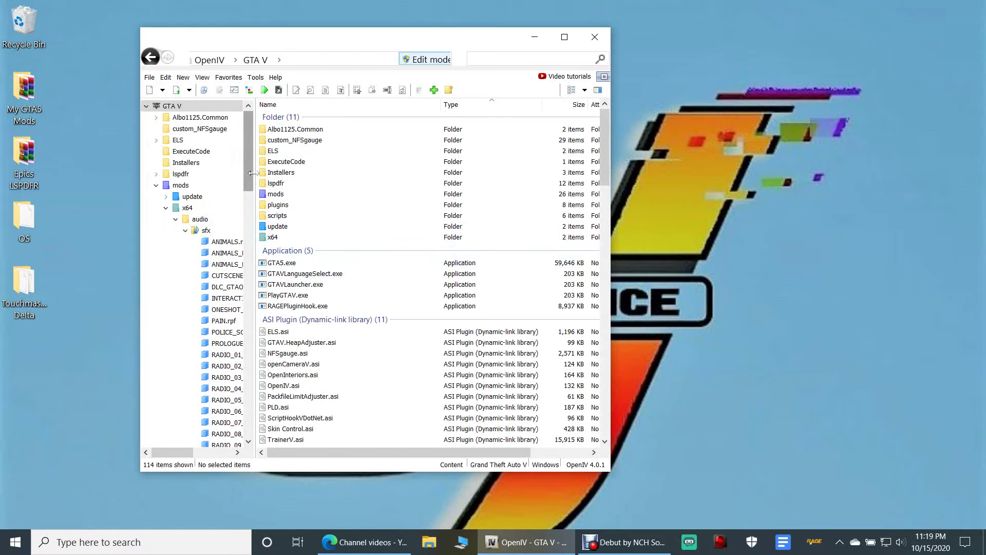
pyautogui.click(156, 185)
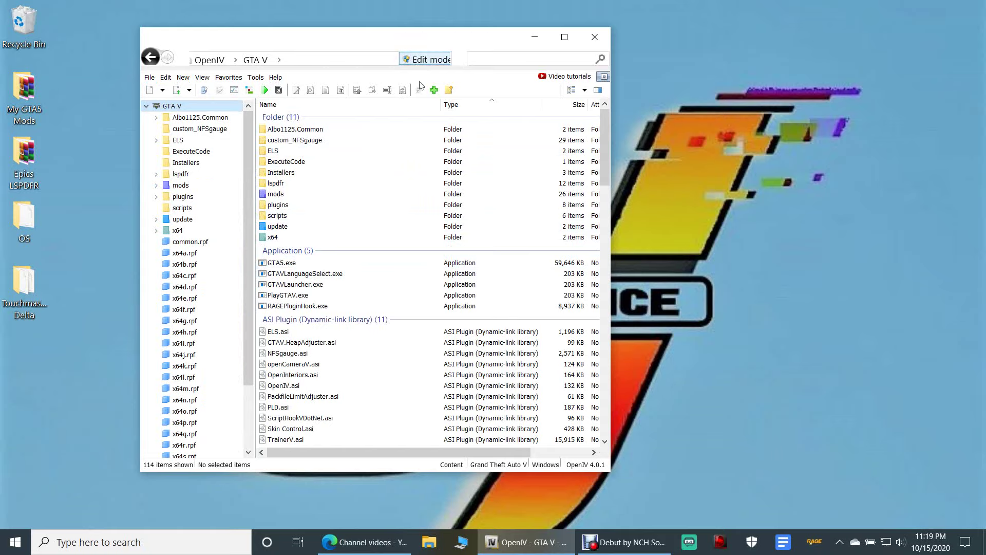
pyautogui.click(430, 61)
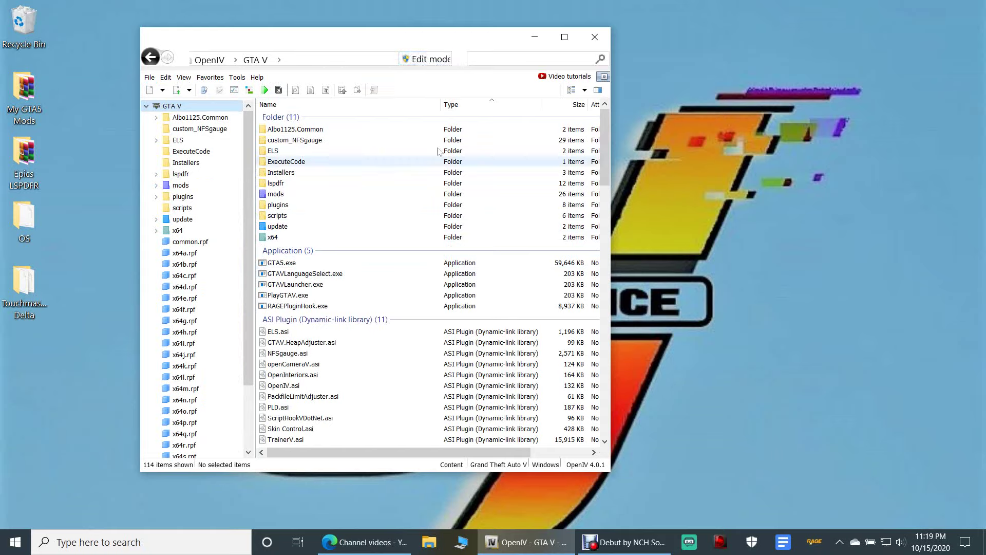
pyautogui.click(605, 45)
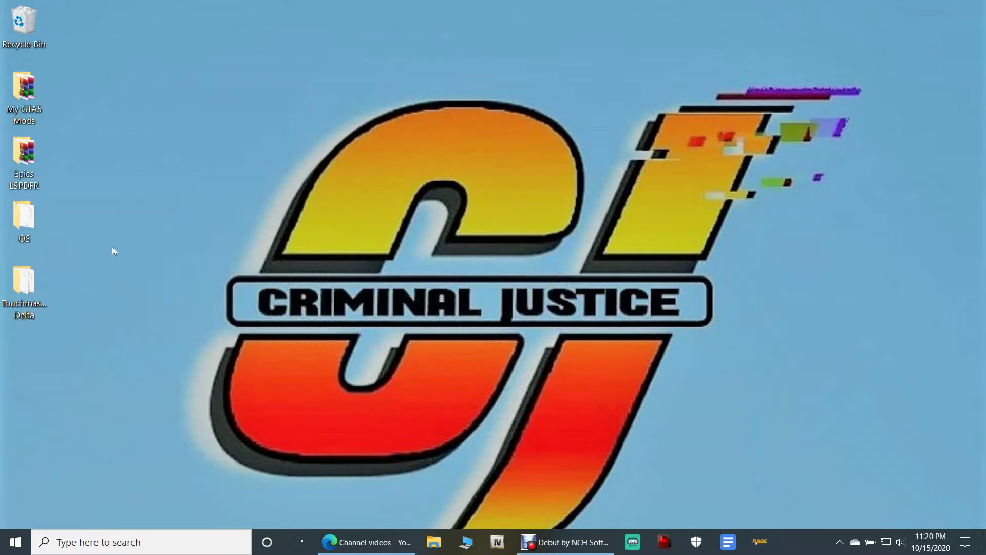
pyautogui.moveTo(63, 180); pyautogui.dragTo(18, 331)
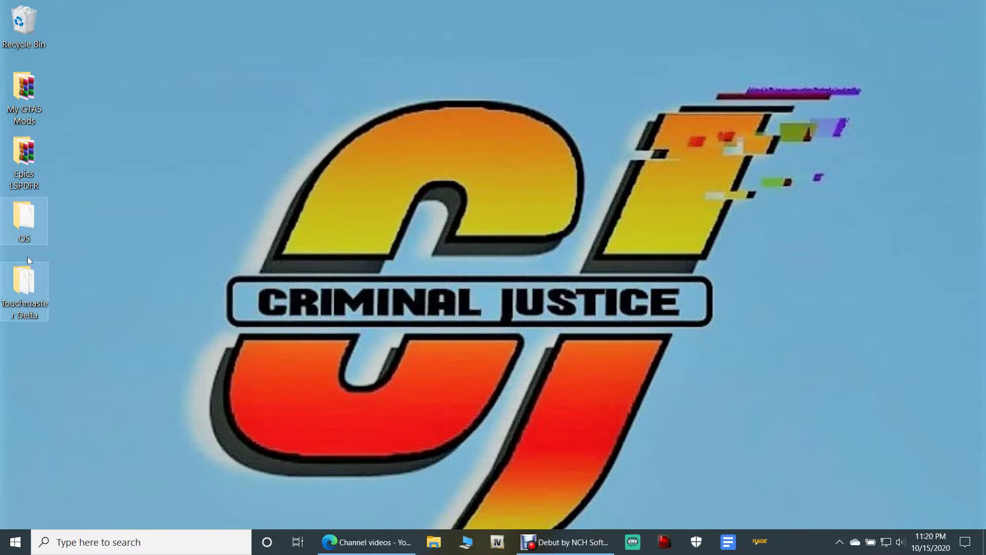
pyautogui.click(33, 231)
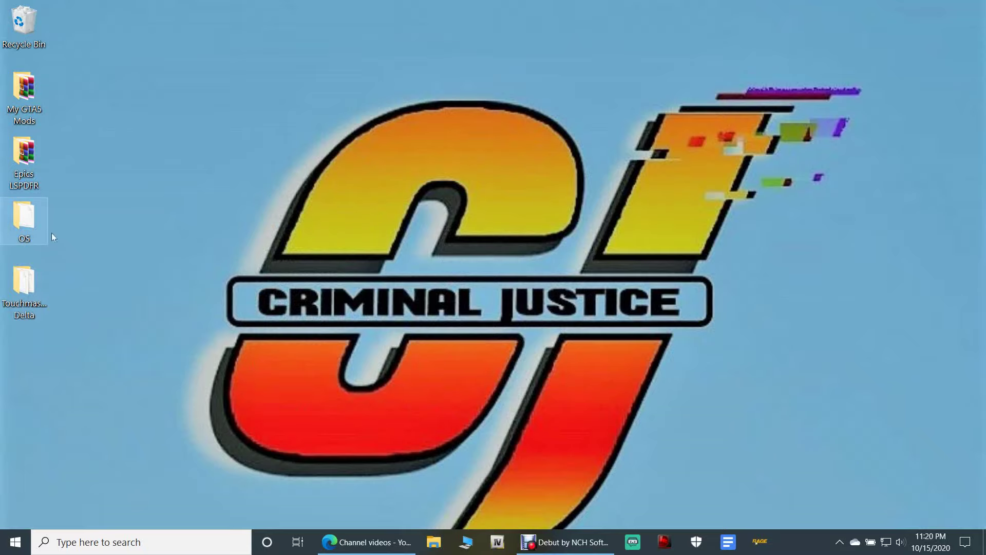
pyautogui.moveTo(39, 294); pyautogui.dragTo(21, 25)
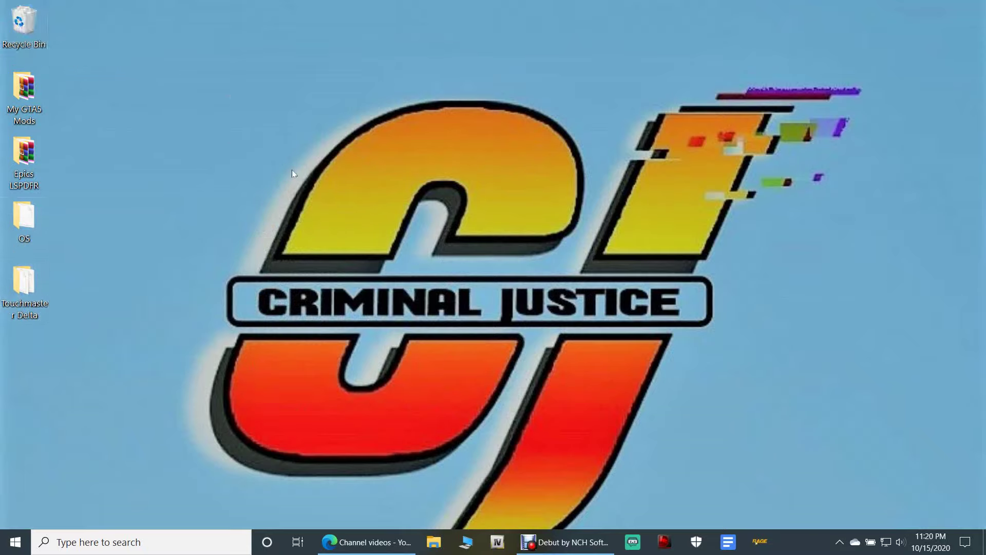